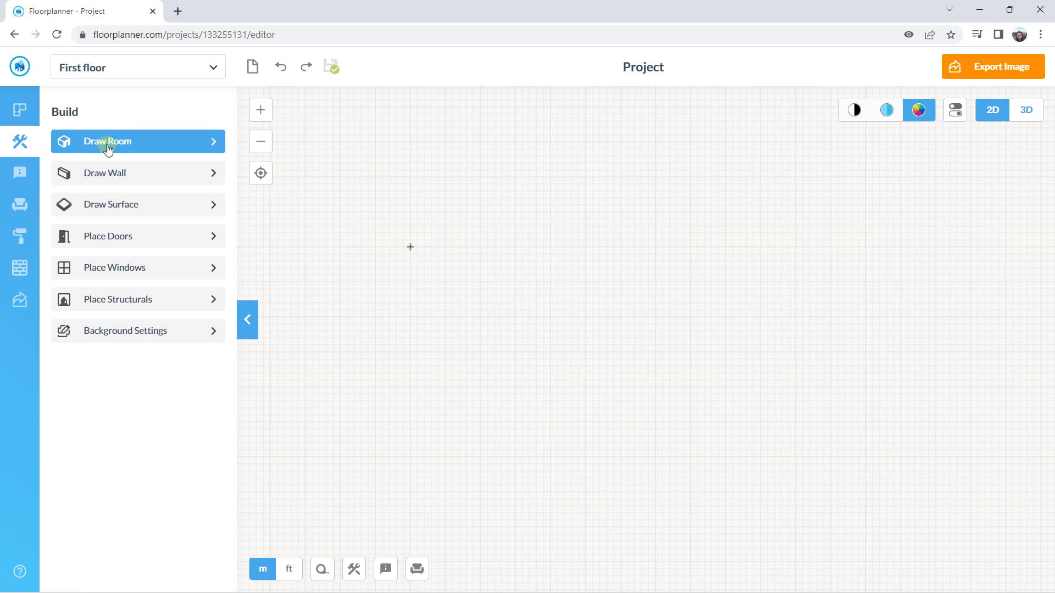
pyautogui.click(114, 179)
pyautogui.scroll(3, 432, 247)
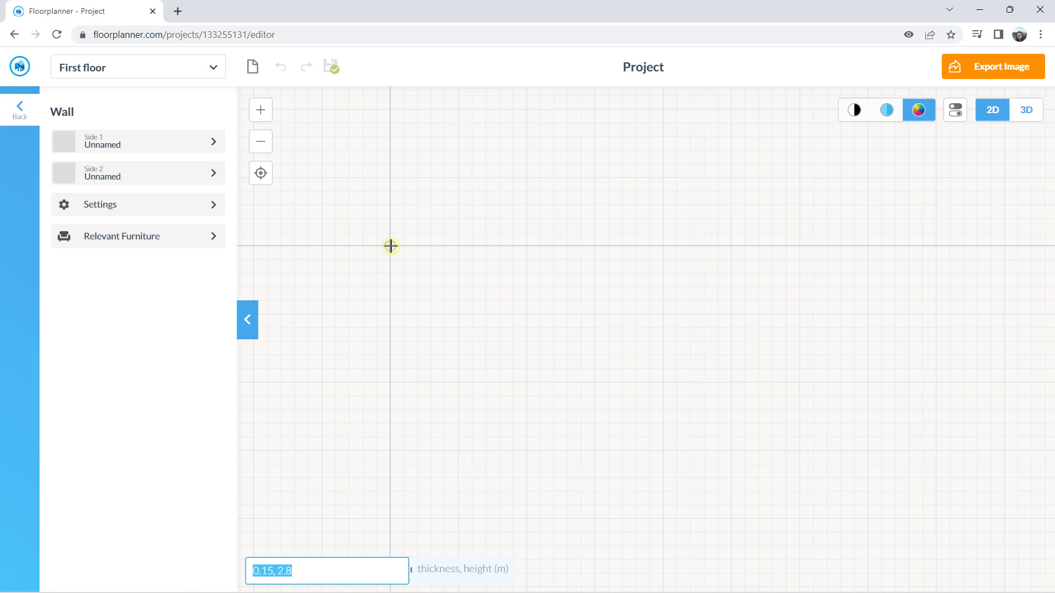
pyautogui.scroll(-1, 392, 244)
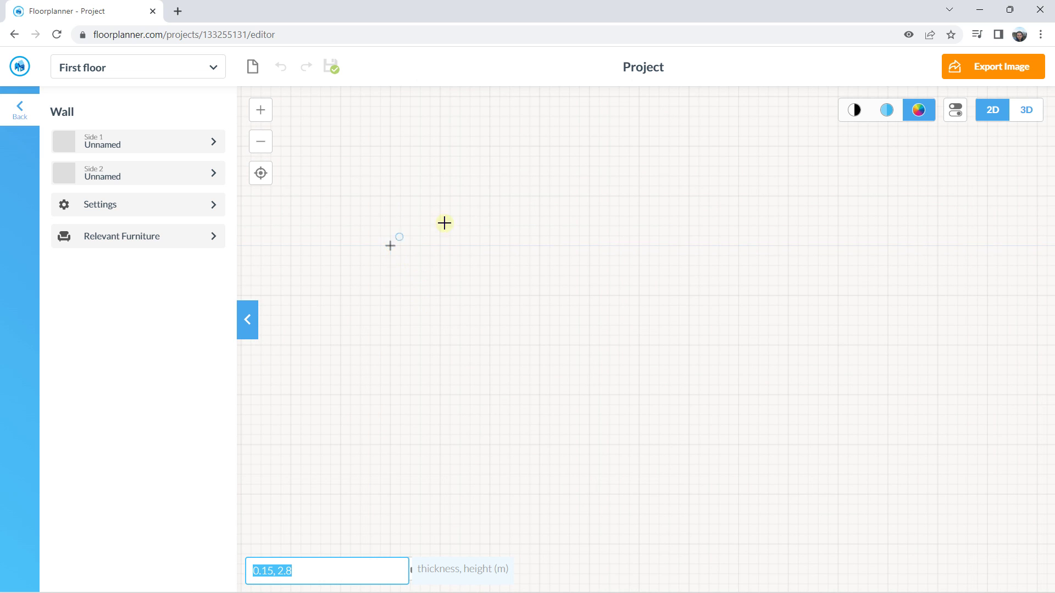
# - Switch the drawing grid off and back on in the general display settings
pyautogui.click(955, 111)
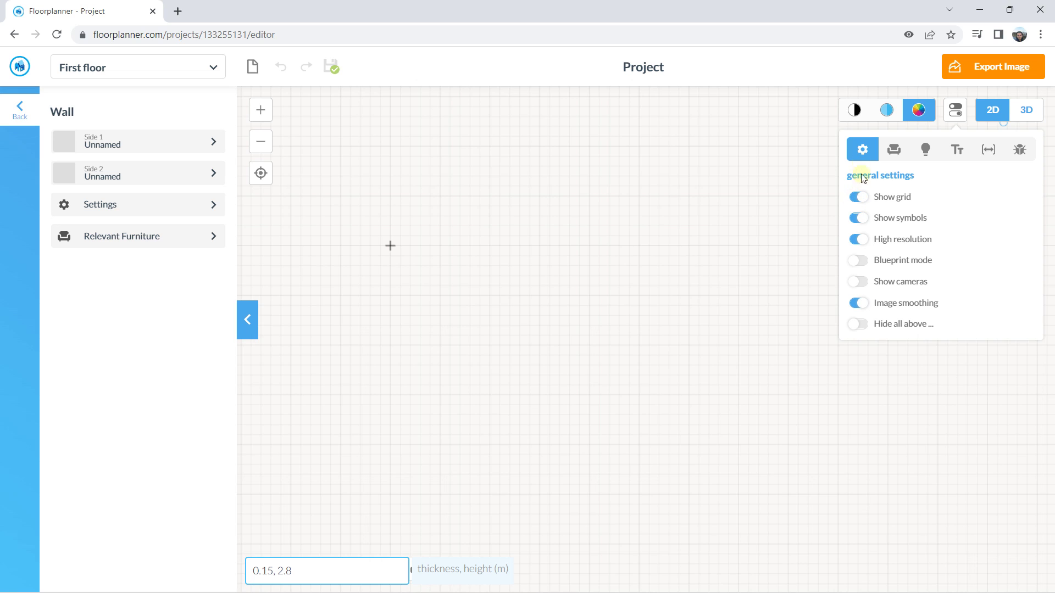
pyautogui.click(856, 198)
pyautogui.click(854, 198)
pyautogui.click(855, 199)
pyautogui.click(855, 199)
pyautogui.click(861, 199)
pyautogui.click(860, 198)
pyautogui.click(856, 199)
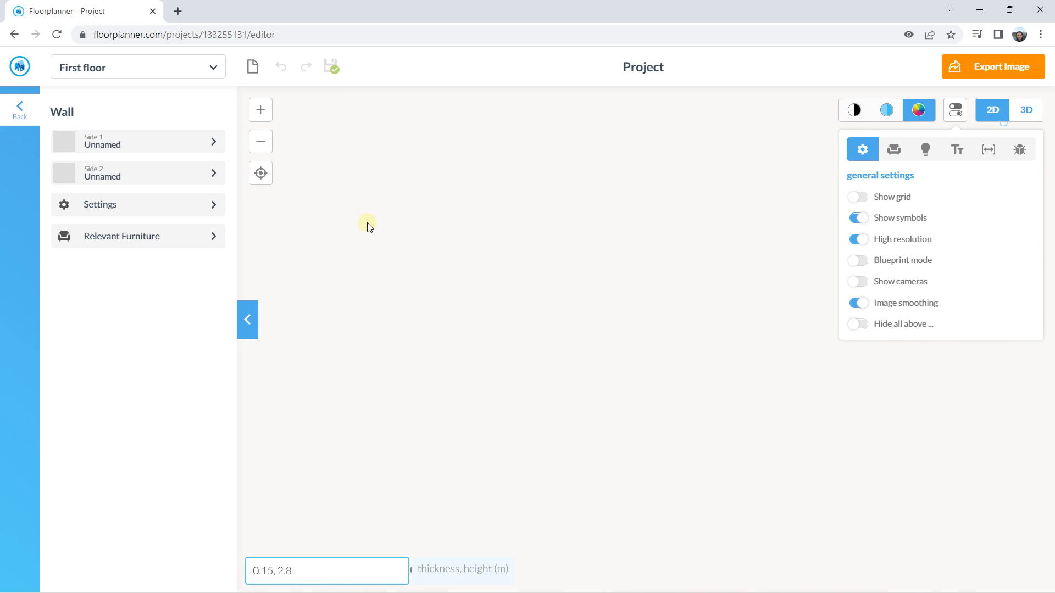
pyautogui.click(855, 198)
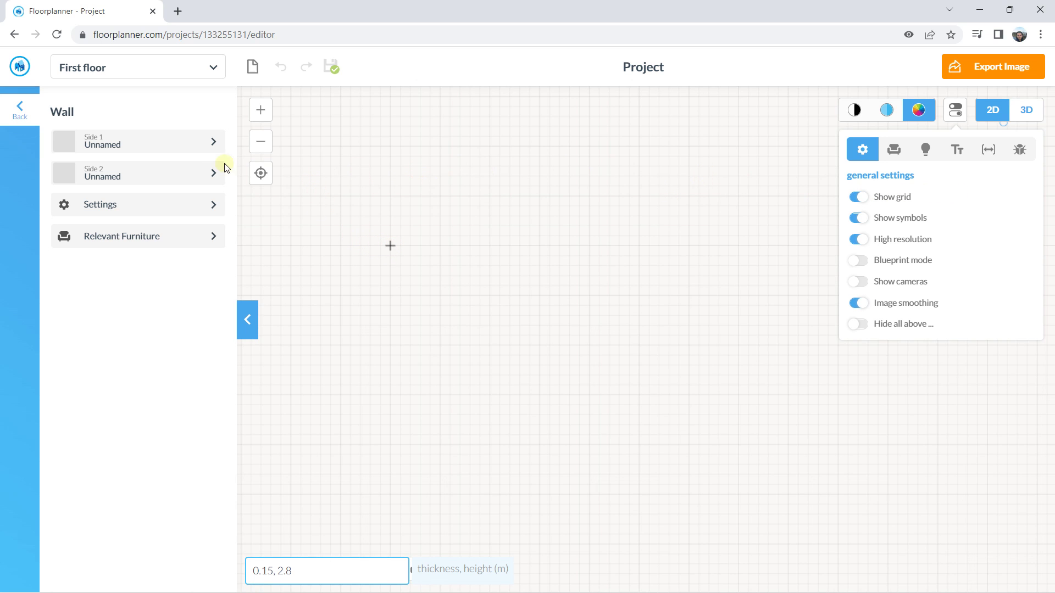
# - Draw a horizontal wall about 7.6 m long, continue about 2.8 m downward, and add a wall about 2 m long to the right
pyautogui.click(25, 113)
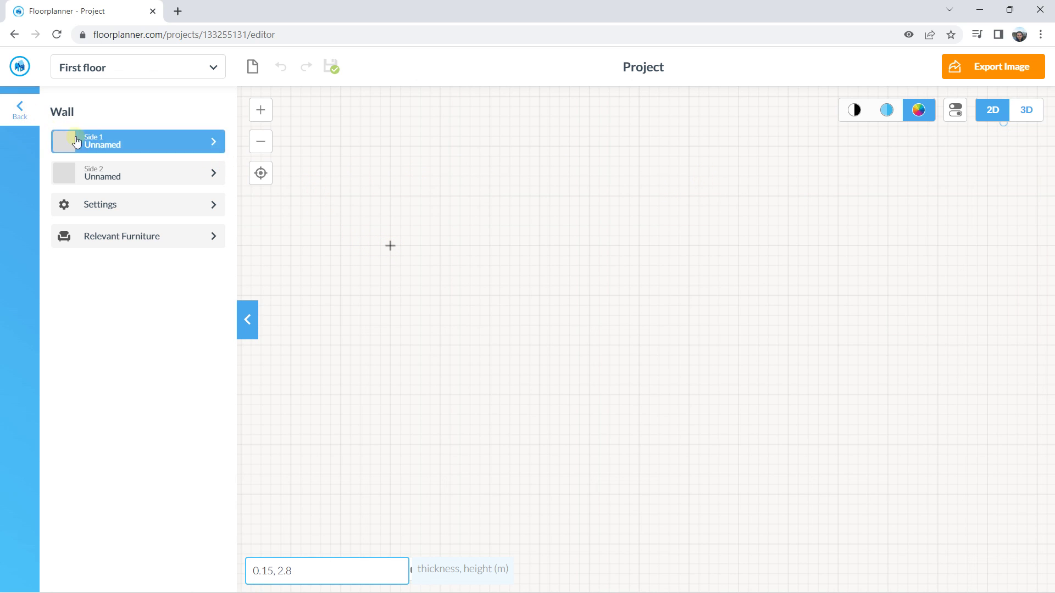
pyautogui.click(25, 114)
pyautogui.click(108, 173)
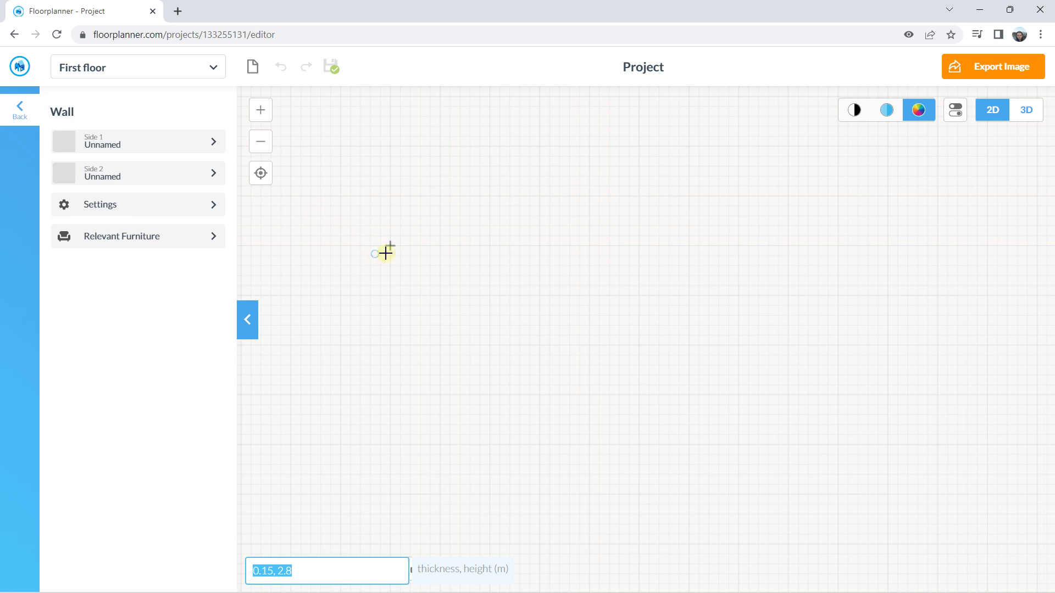
pyautogui.click(390, 245)
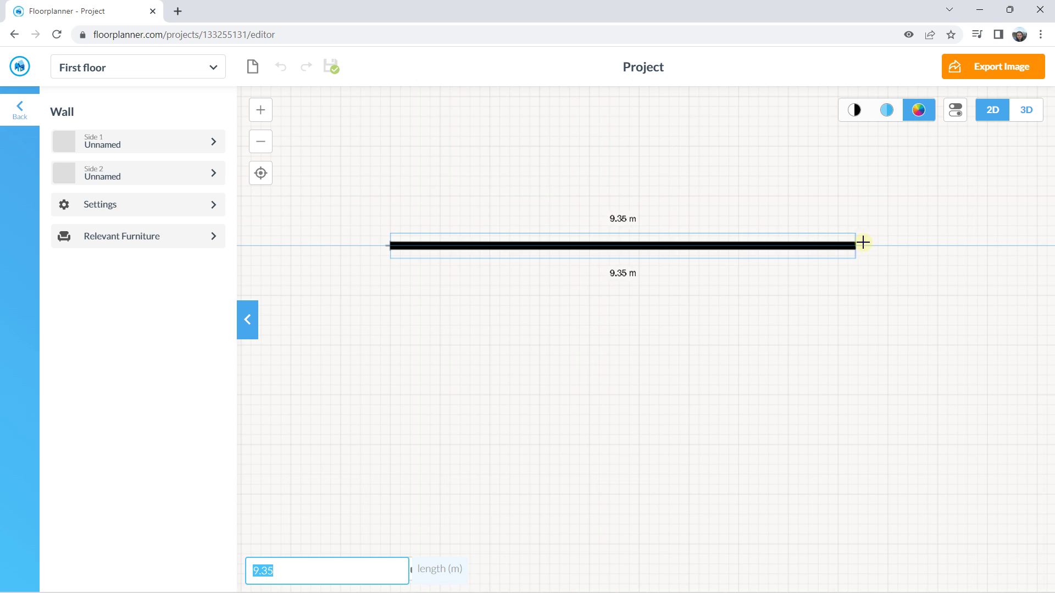
pyautogui.click(767, 246)
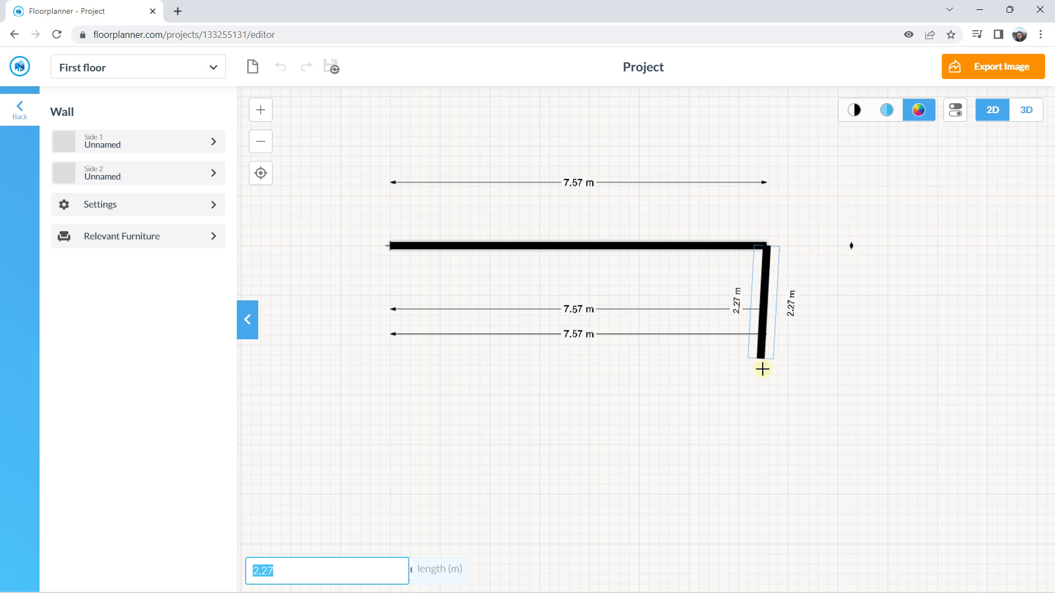
pyautogui.click(769, 385)
pyautogui.click(868, 385)
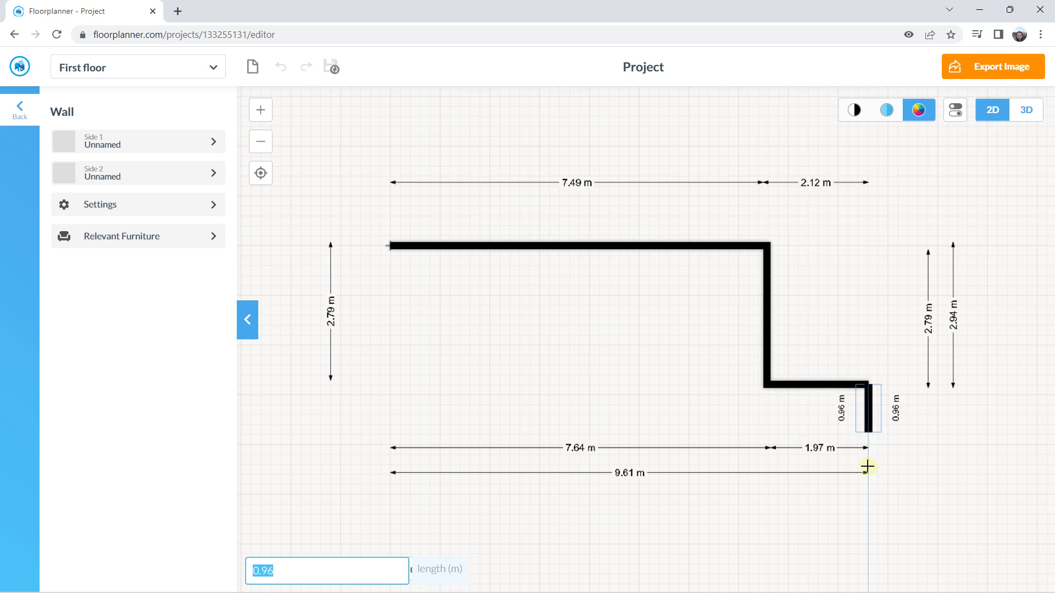
# - Close the stepped outline with freehand right, lower and left walls, and align the upper-left corner with the upper wall
pyautogui.click(871, 491)
pyautogui.click(391, 490)
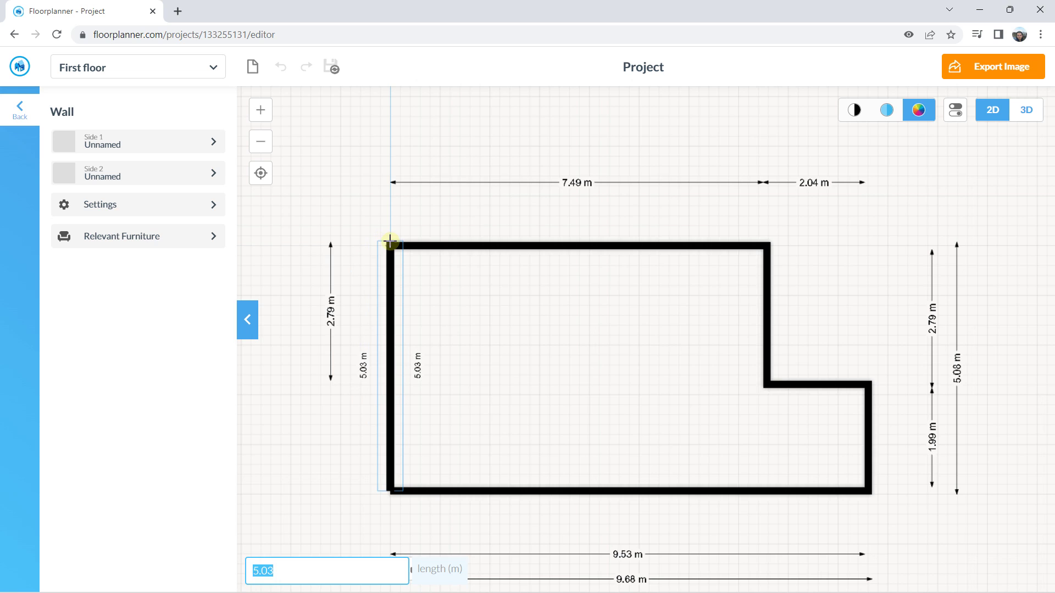
pyautogui.click(391, 242)
pyautogui.press('Escape')
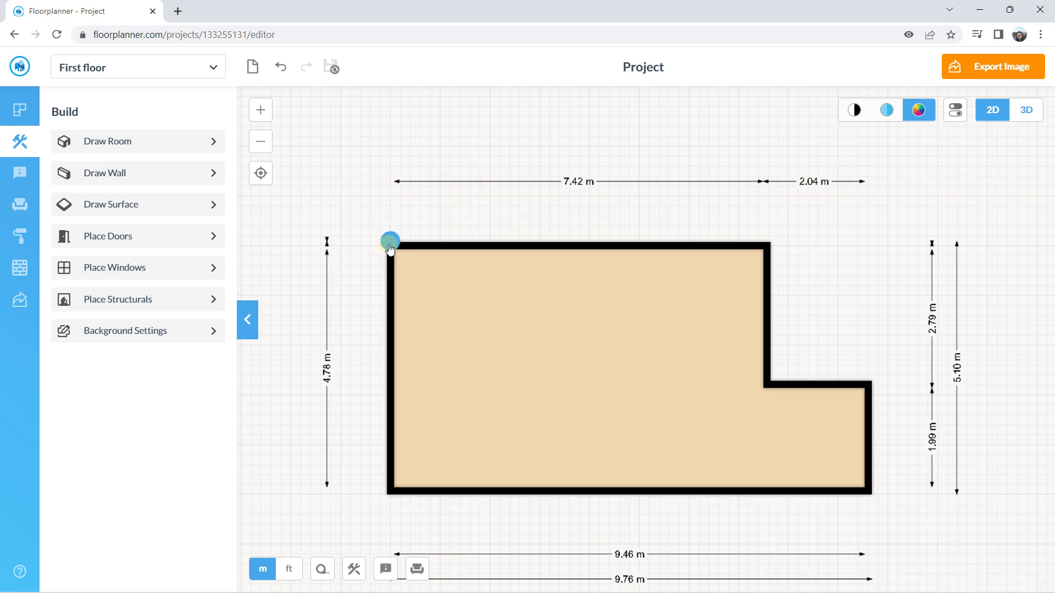
pyautogui.moveTo(391, 262); pyautogui.dragTo(391, 246)
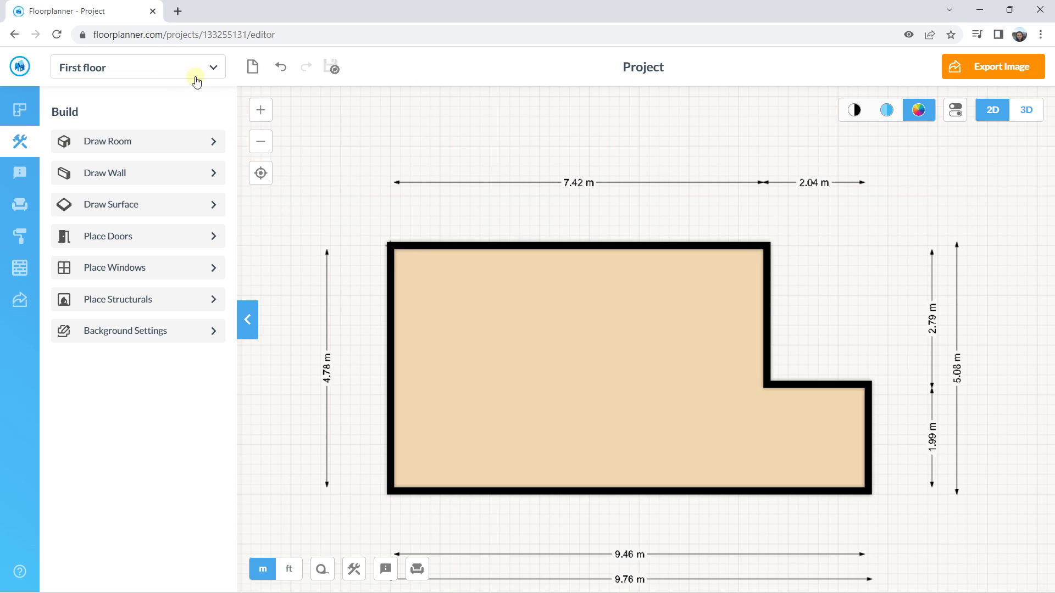
# - Undo all the walls of the freehand outline until the plan is empty
pyautogui.click(279, 70)
pyautogui.click(279, 78)
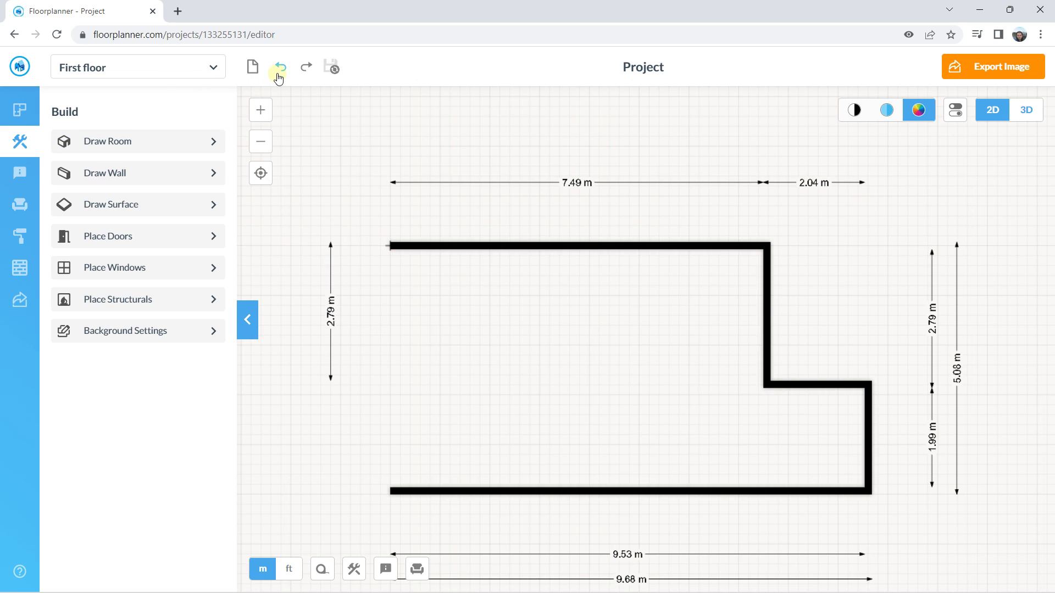
pyautogui.click(282, 72)
pyautogui.click(282, 73)
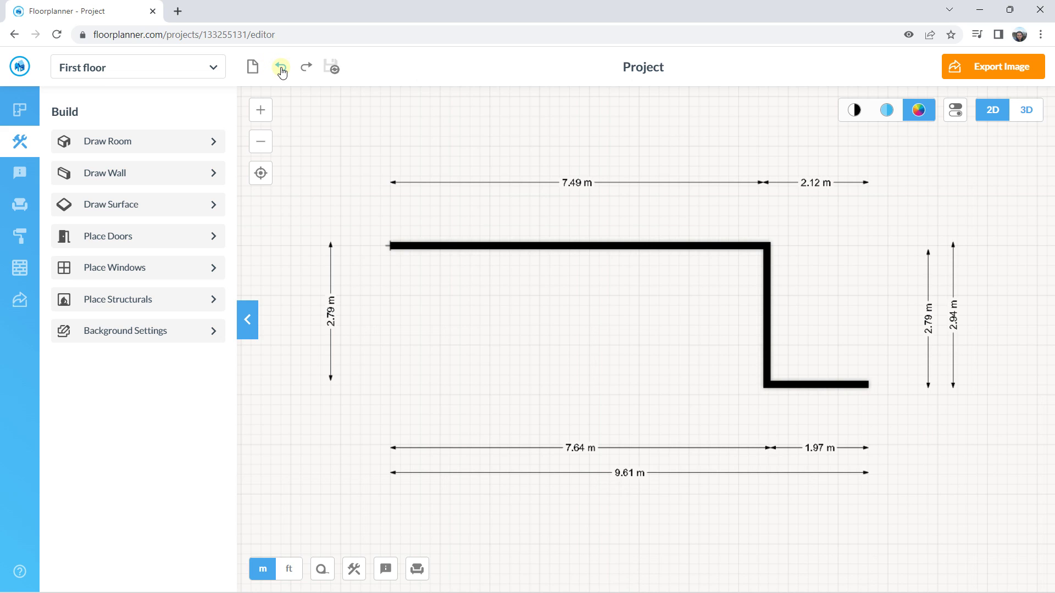
pyautogui.click(282, 72)
pyautogui.click(281, 73)
pyautogui.click(281, 72)
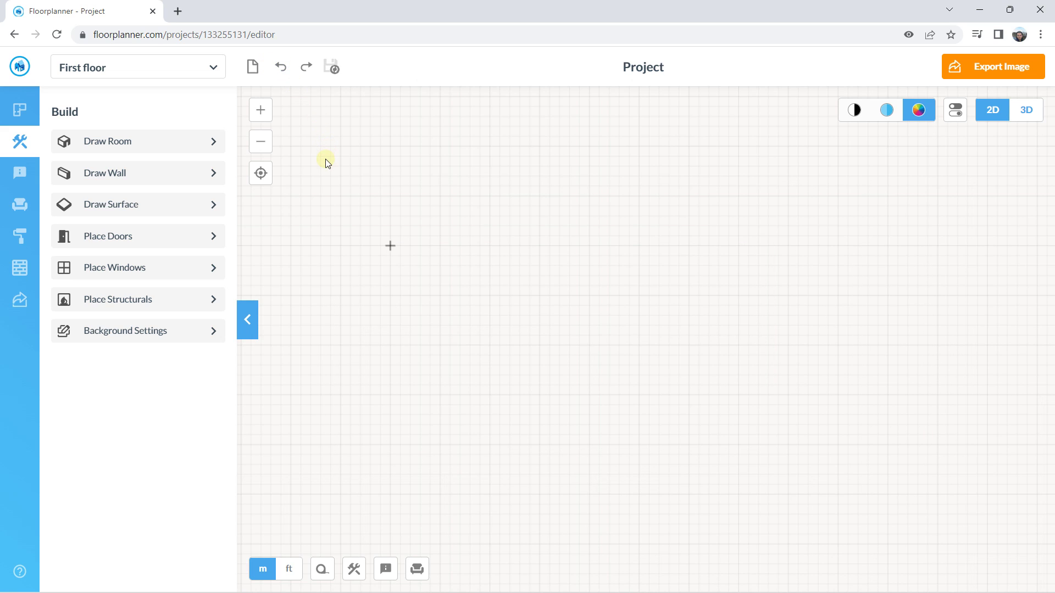
# - Draw a horizontal wall 10 m long to the right, starting from the plan's origin mark
pyautogui.click(125, 172)
pyautogui.click(390, 245)
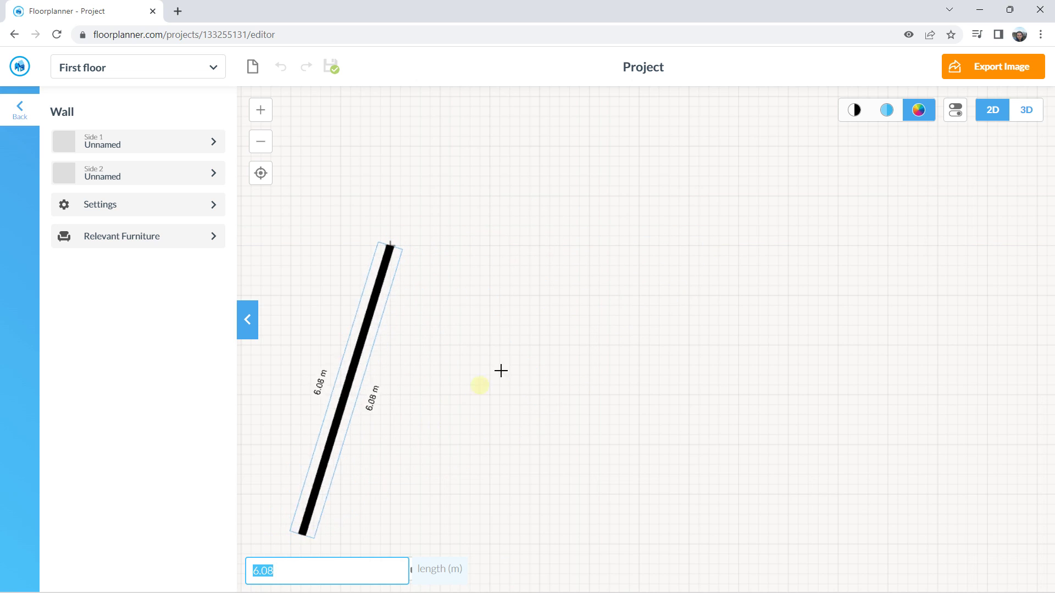
pyautogui.write('1')
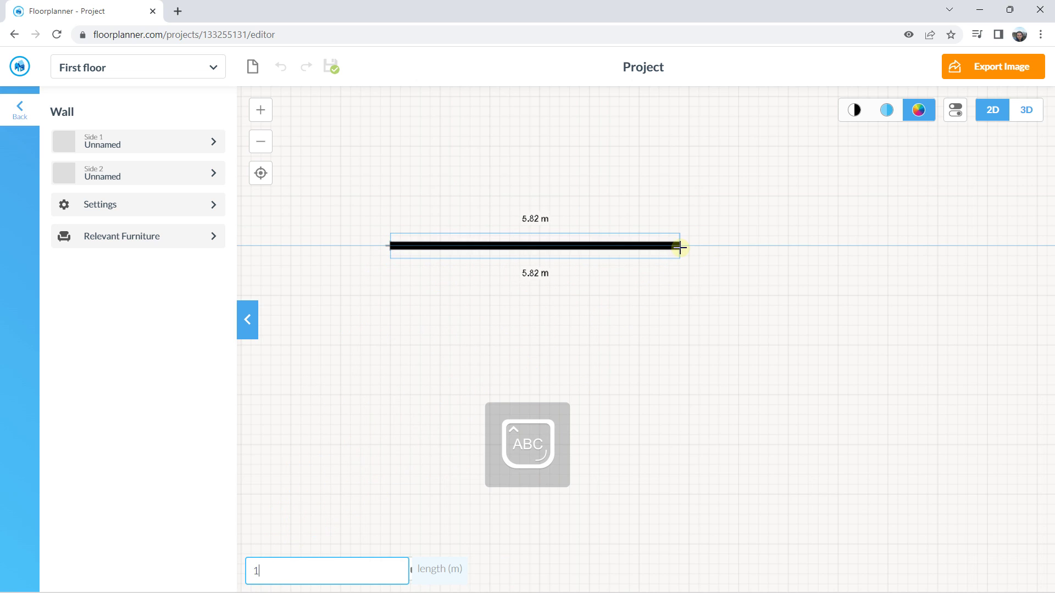
pyautogui.write('0')
pyautogui.press('Return')
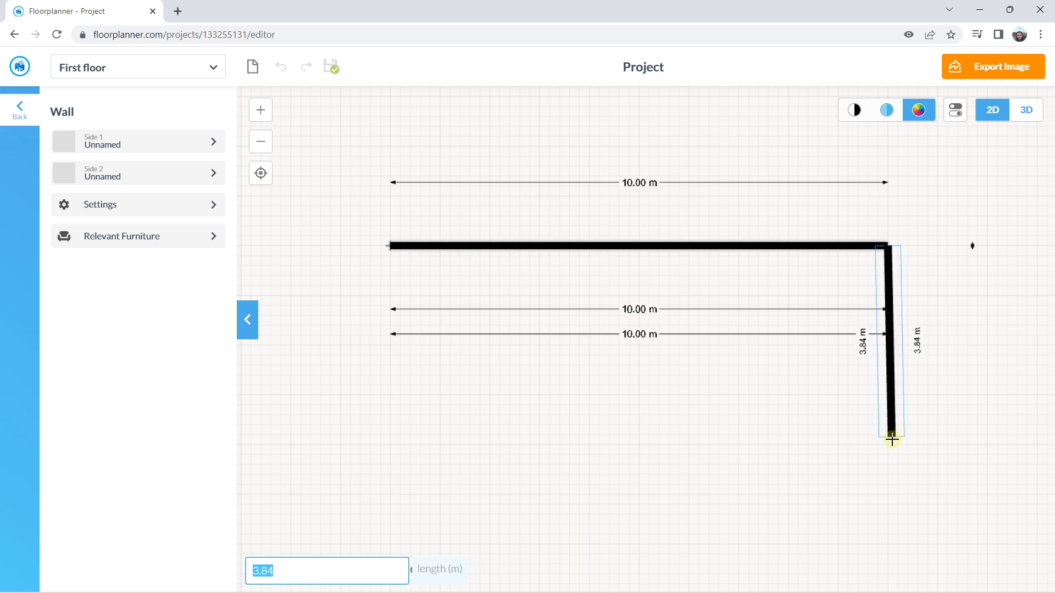
# - Continue with a vertical wall 6 m long, going down from the right end of the 10 m wall
pyautogui.scroll(-2, 890, 480)
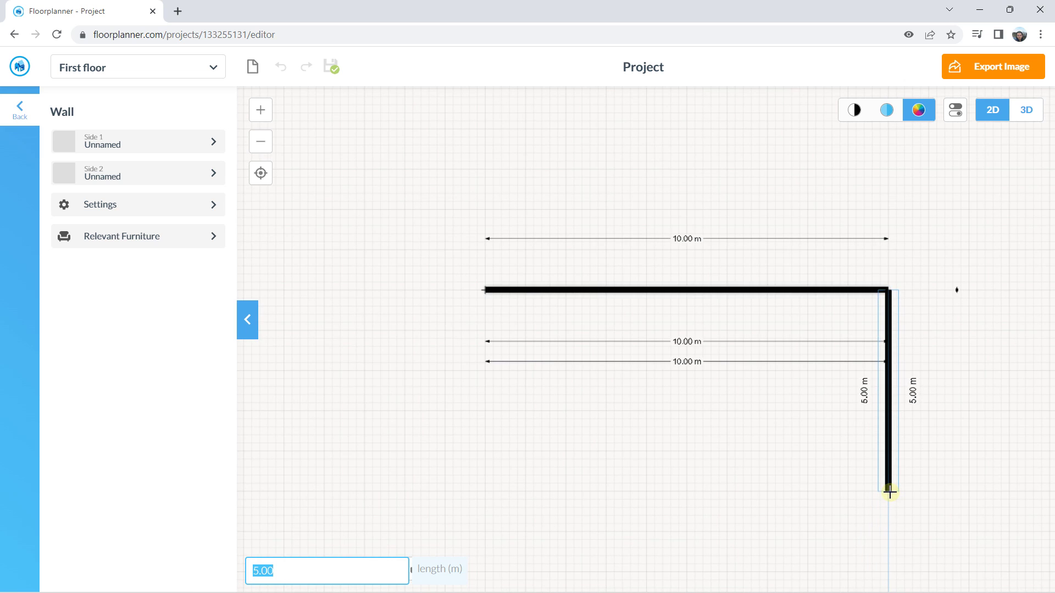
pyautogui.press('capslock')
pyautogui.write('6')
pyautogui.press('capslock')
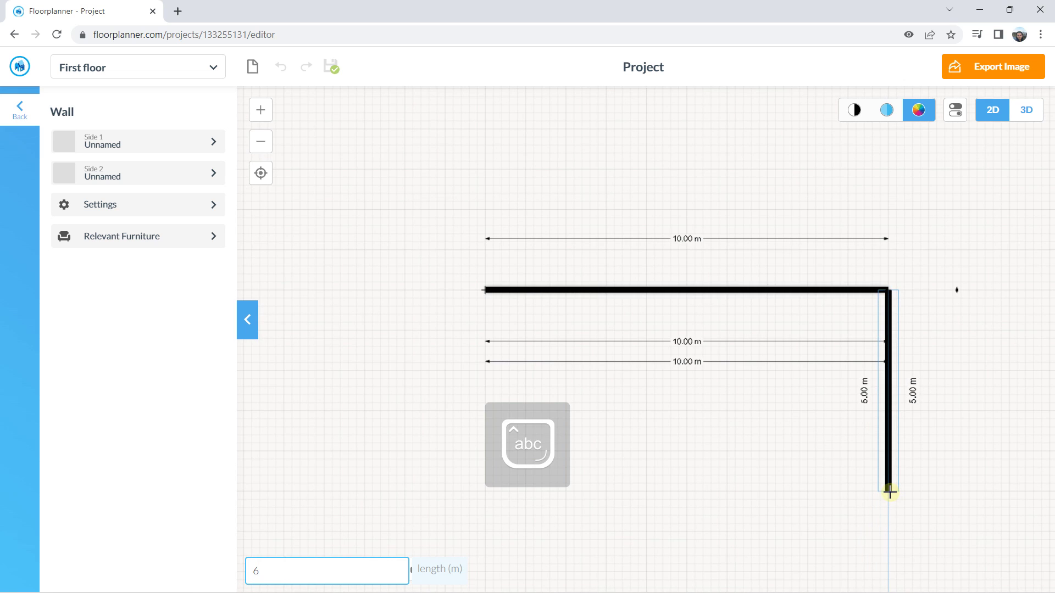
pyautogui.press('Return')
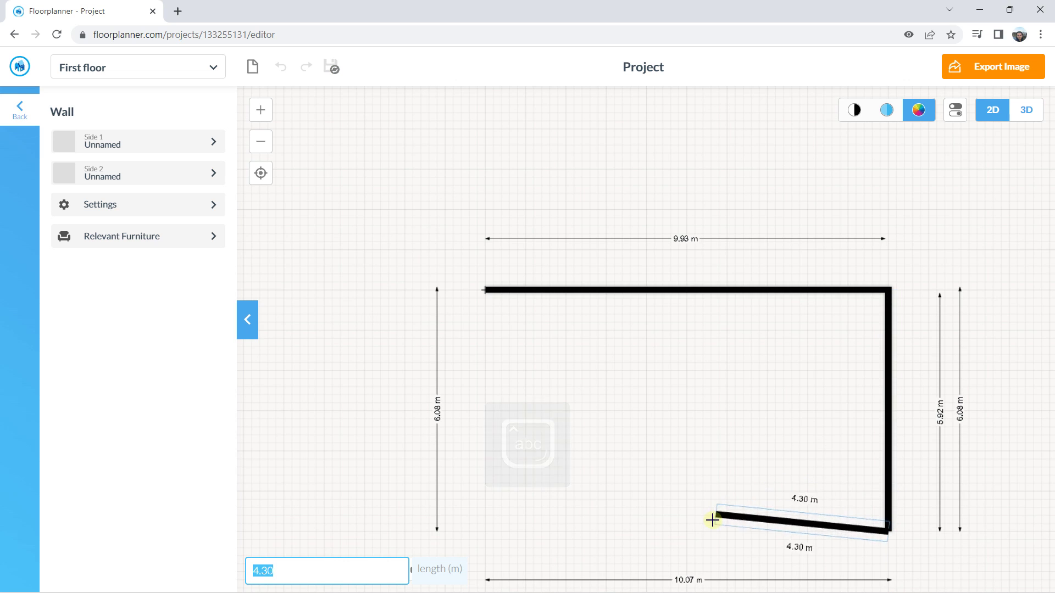
# - Continue with a horizontal wall 6 m long to the left from the lower-right corner, and end the wall run
pyautogui.scroll(-2, 714, 531)
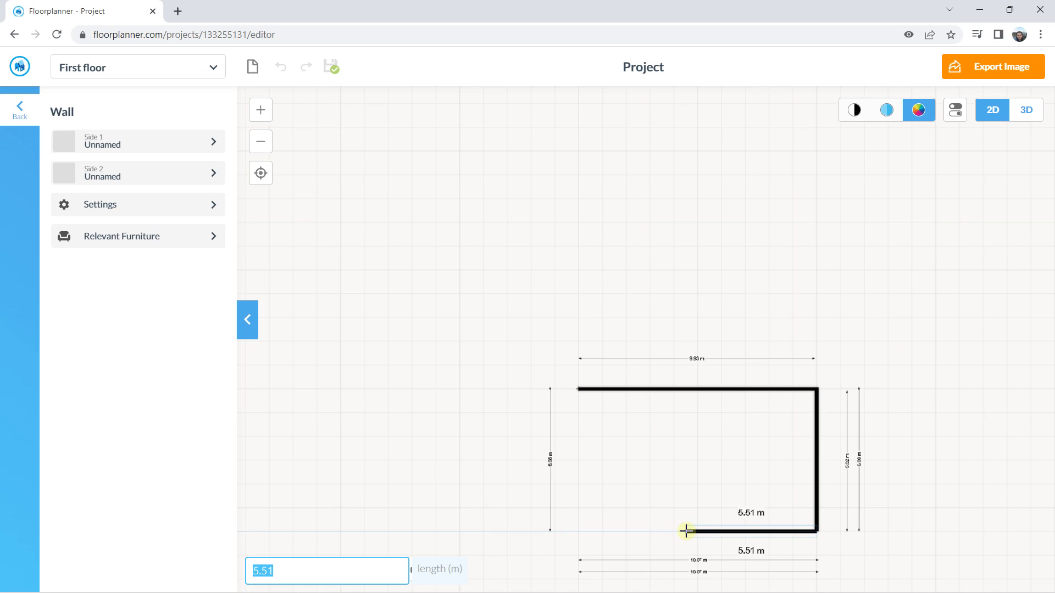
pyautogui.press('capslock')
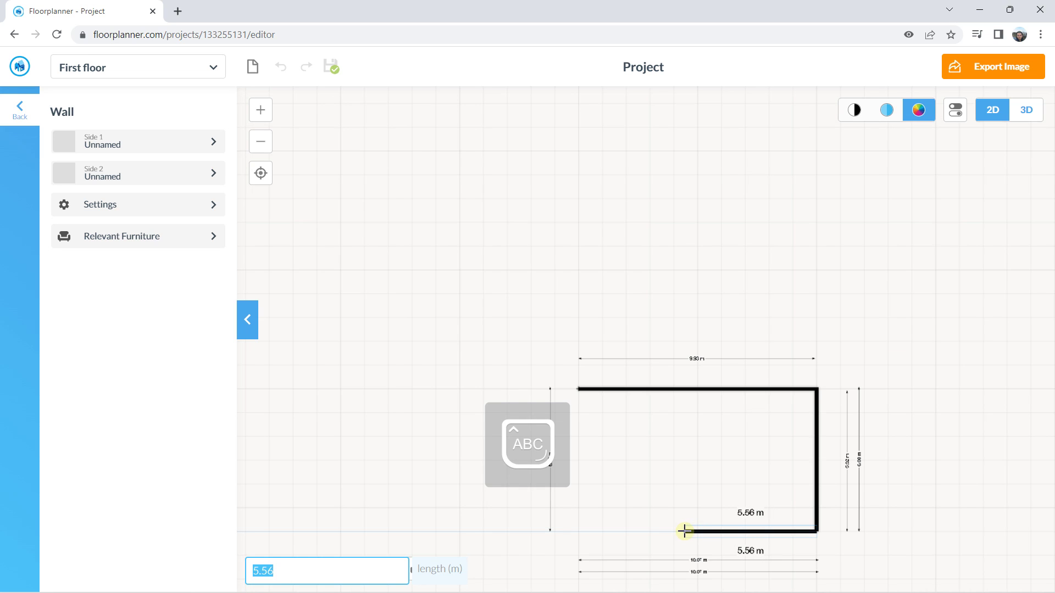
pyautogui.write('6')
pyautogui.press('capslock')
pyautogui.press('Return')
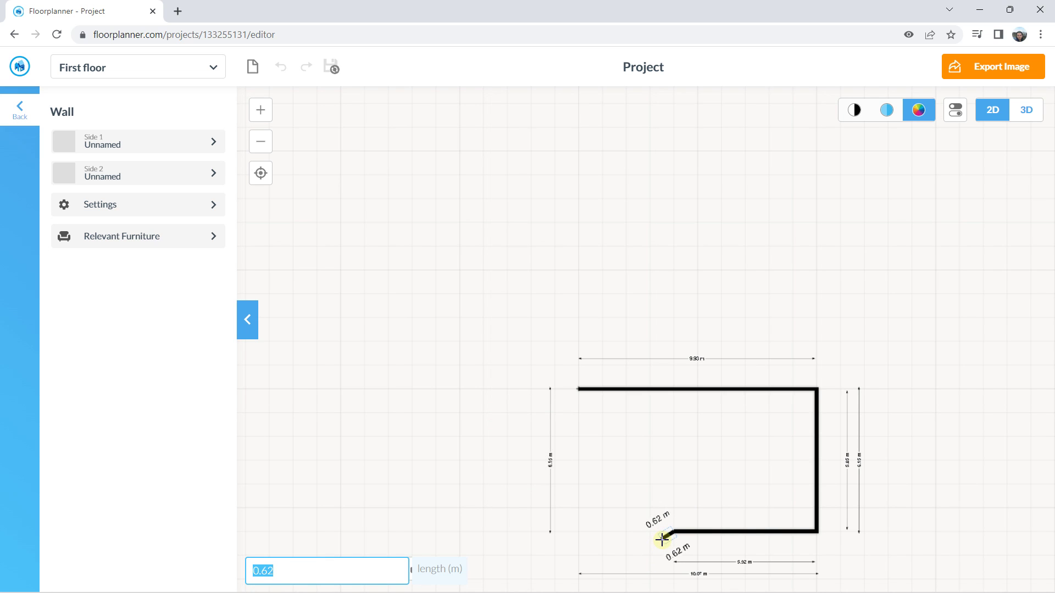
pyautogui.press('Escape')
pyautogui.moveTo(637, 471); pyautogui.dragTo(507, 318)
pyautogui.scroll(3, 493, 297)
pyautogui.scroll(2, 493, 297)
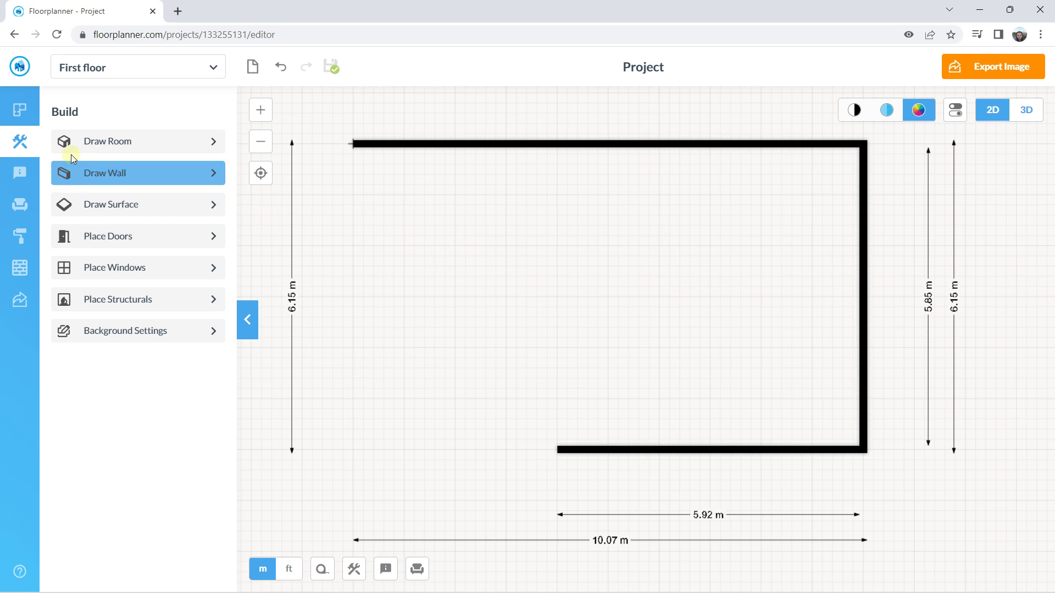
# - Draw a vertical wall 2 m long downward from the free left end of the lower 6 m wall
pyautogui.click(87, 172)
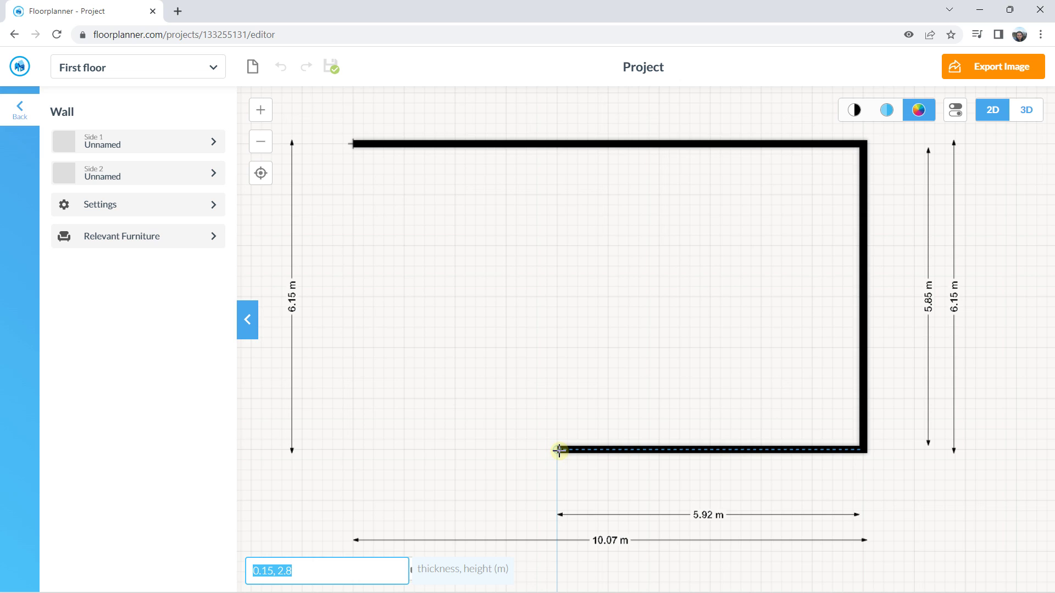
pyautogui.scroll(-3, 559, 450)
pyautogui.click(558, 451)
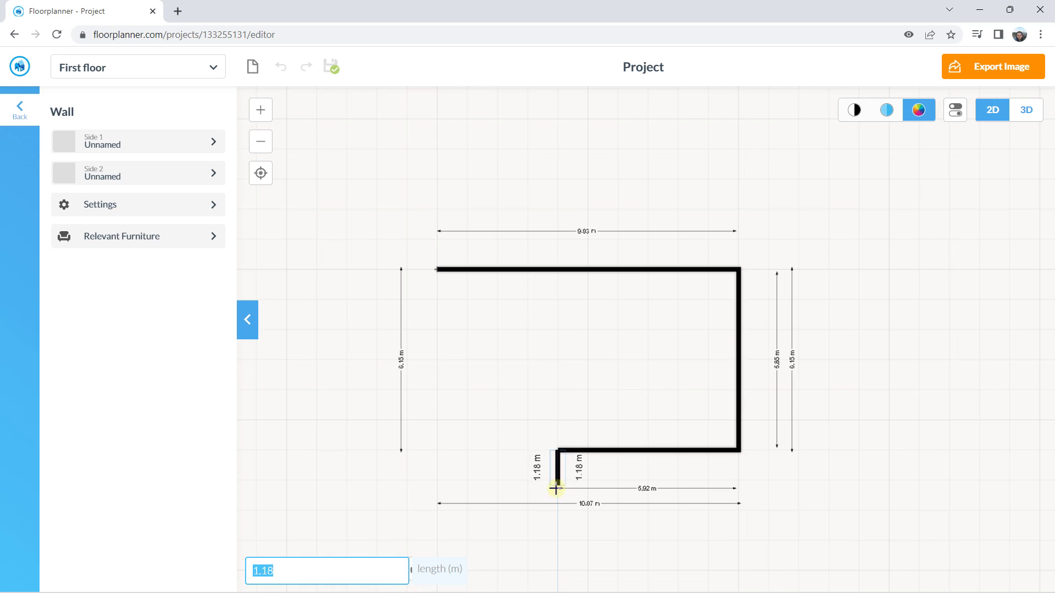
pyautogui.write('2')
pyautogui.press('Return')
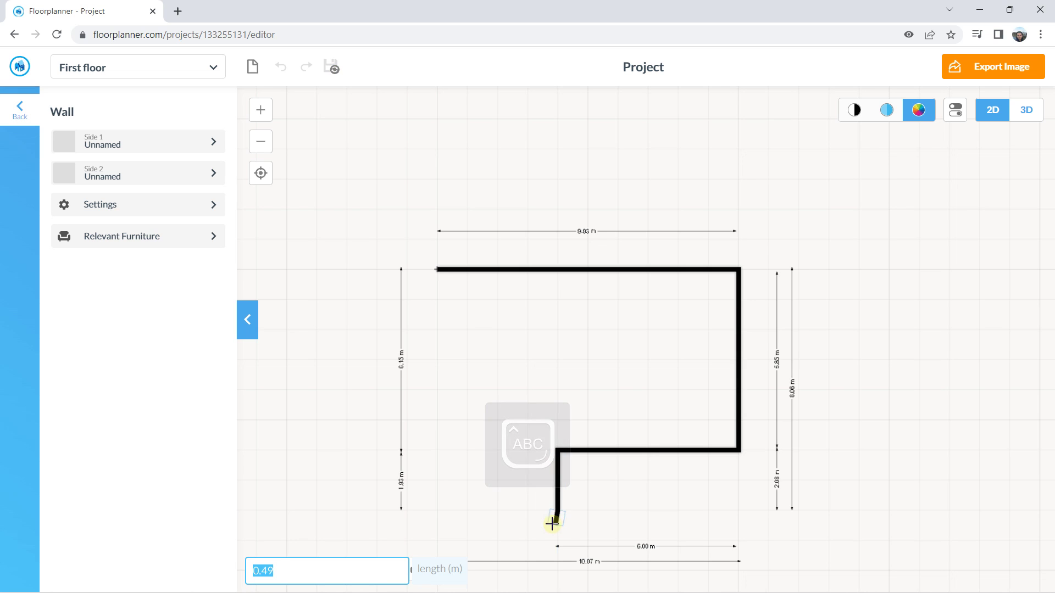
# - Add a 4 m wall to the left, aligned with the upper wall's start, and close the outline with a vertical wall up to that start point
pyautogui.scroll(3, 438, 511)
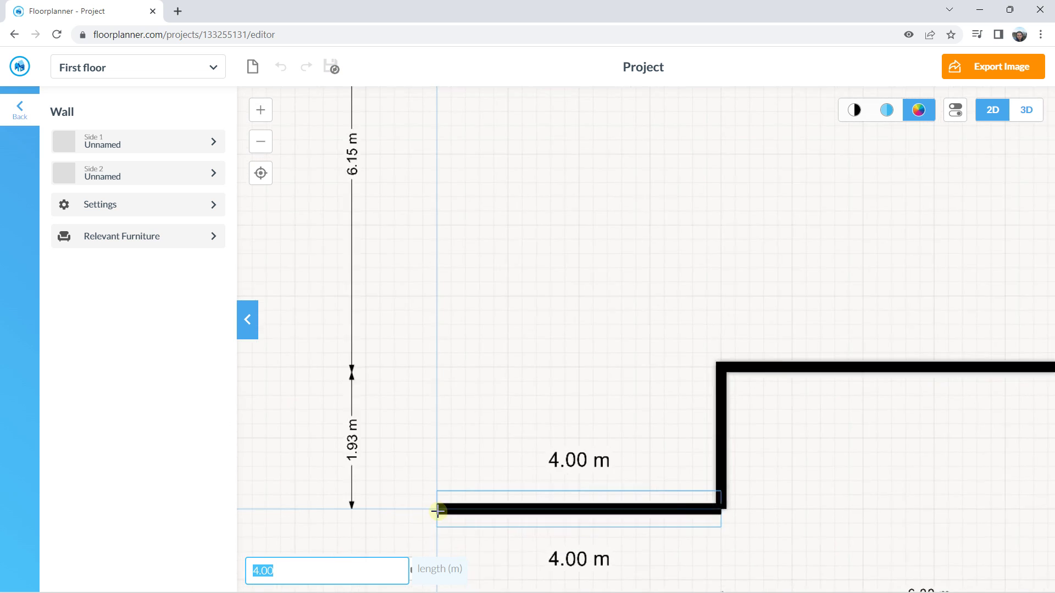
pyautogui.scroll(-2, 438, 511)
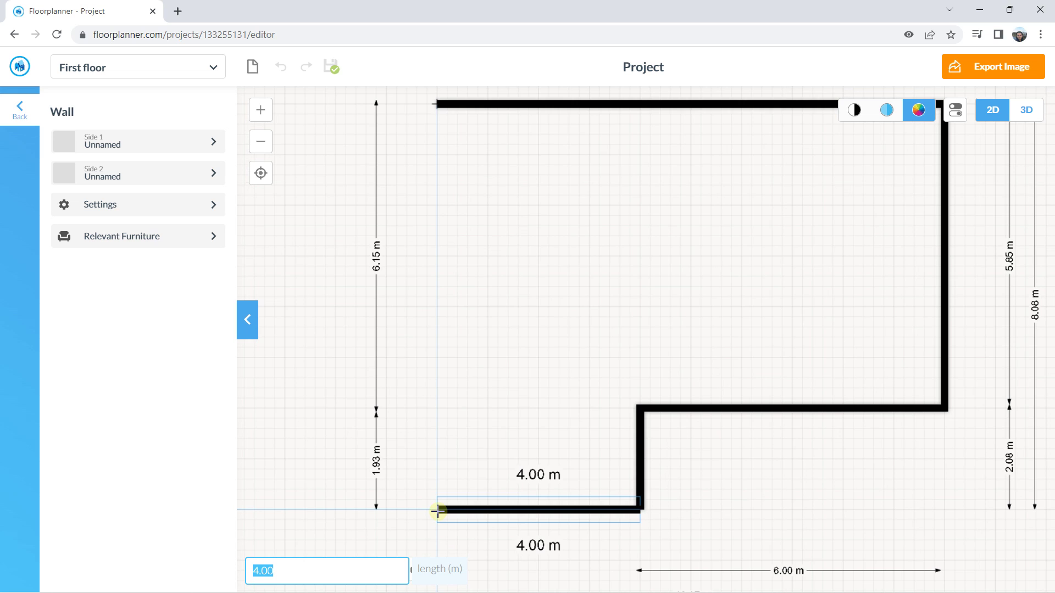
pyautogui.click(438, 511)
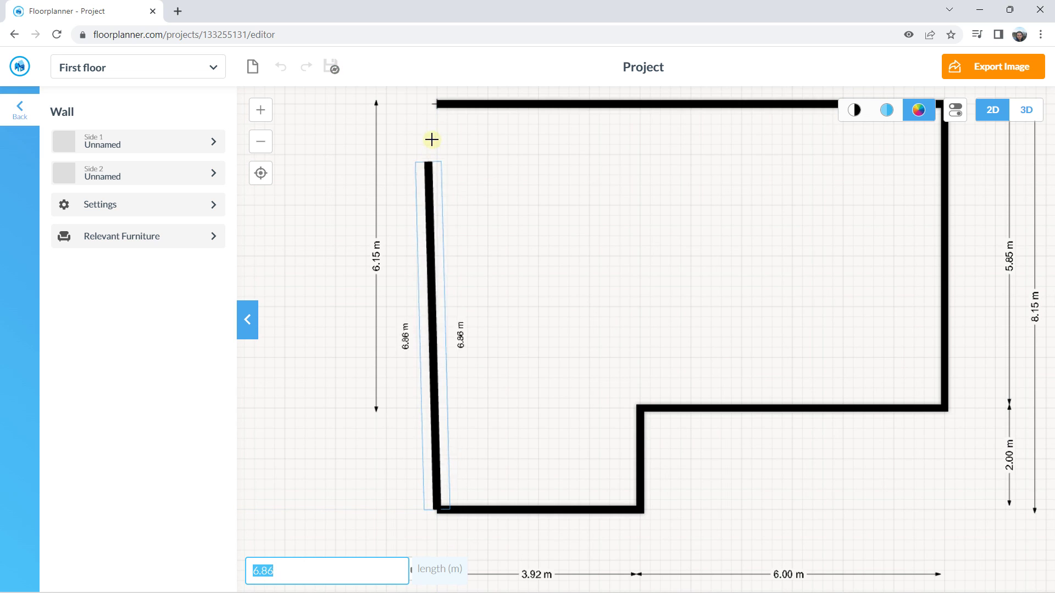
pyautogui.click(438, 103)
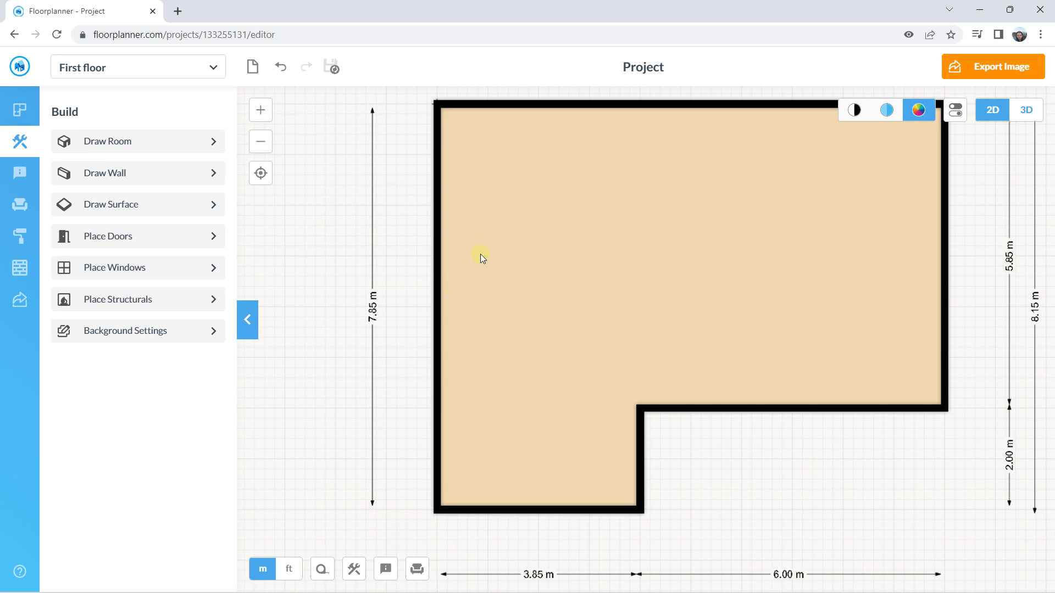
pyautogui.scroll(-3, 729, 232)
pyautogui.scroll(2, 902, 244)
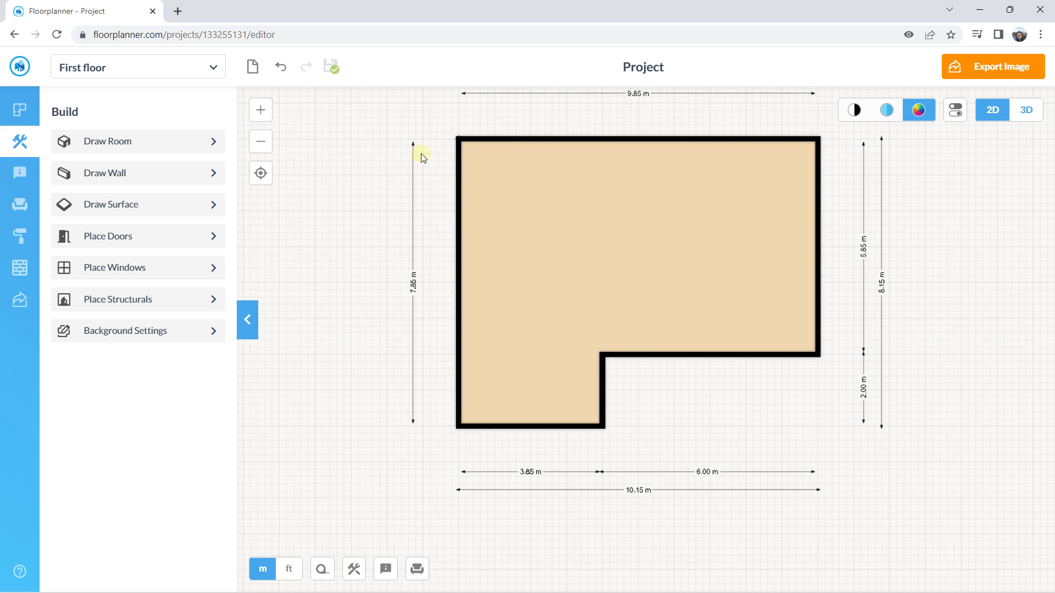
pyautogui.scroll(2, 419, 155)
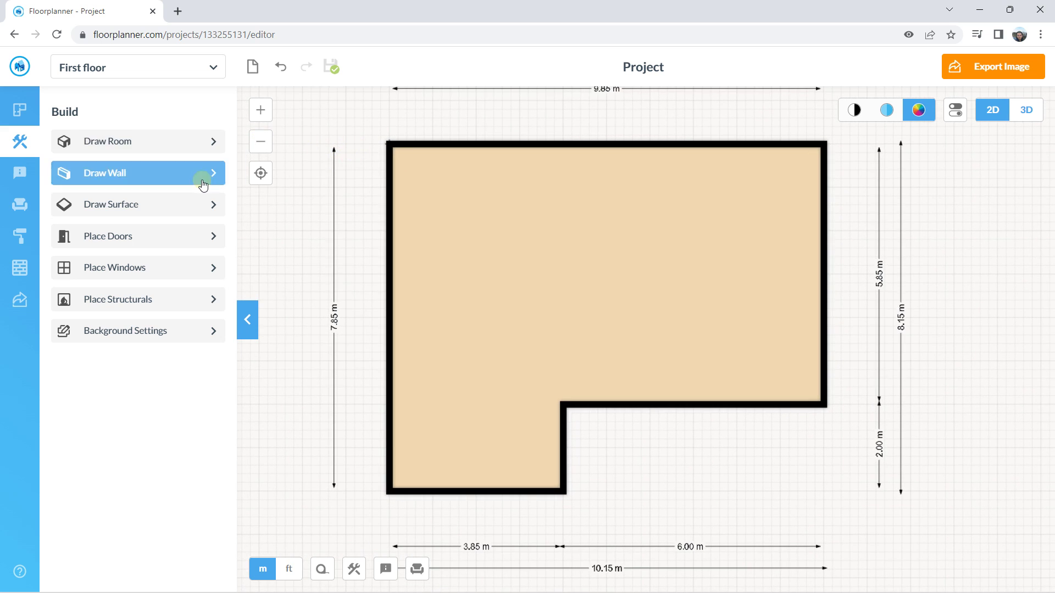
# - Draw a vertical partition wall from the upper outer wall down to the 6 m lower wall, about 4.07 m from the right wall
pyautogui.click(161, 175)
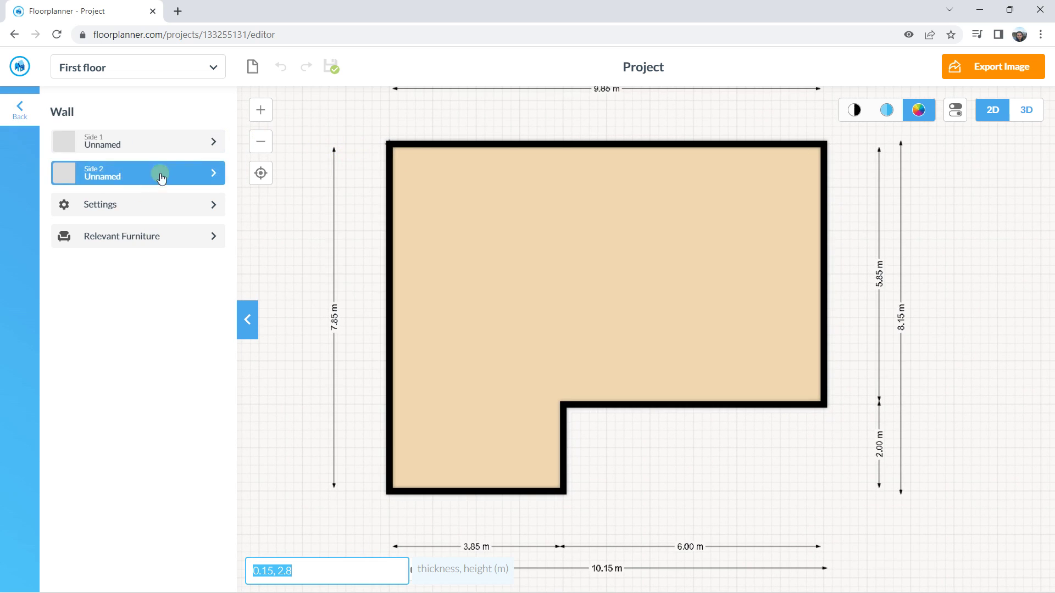
pyautogui.click(641, 143)
pyautogui.click(641, 407)
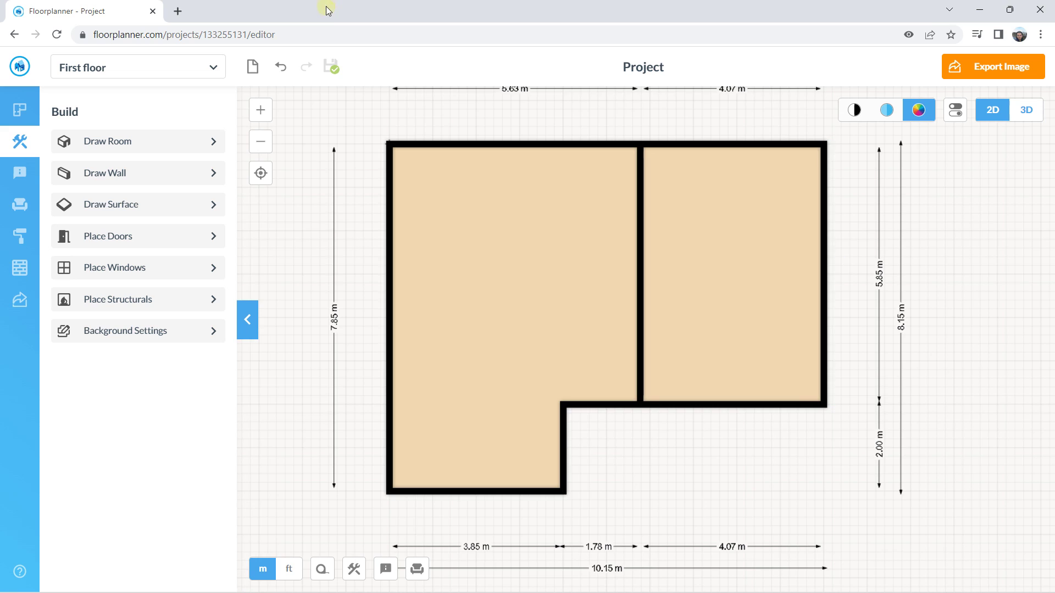
# - Draw a horizontal wall from the right outer wall to the partition, about 1.57 m below the upper wall
pyautogui.click(824, 223)
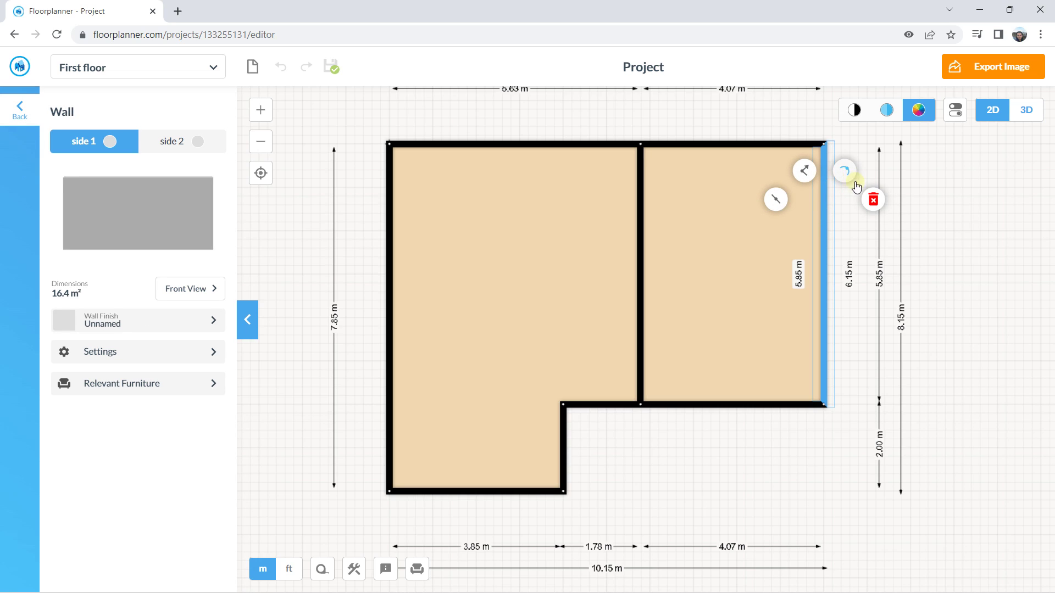
pyautogui.click(804, 171)
pyautogui.click(640, 218)
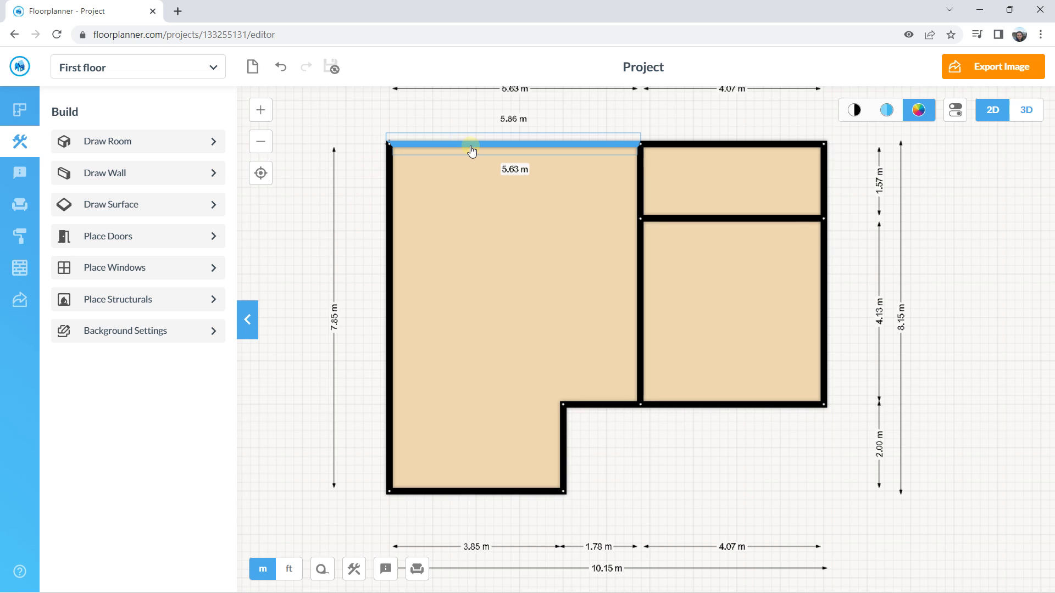
# - Split the upper wall of the large left room about 2.46 m from its left corner
pyautogui.click(500, 147)
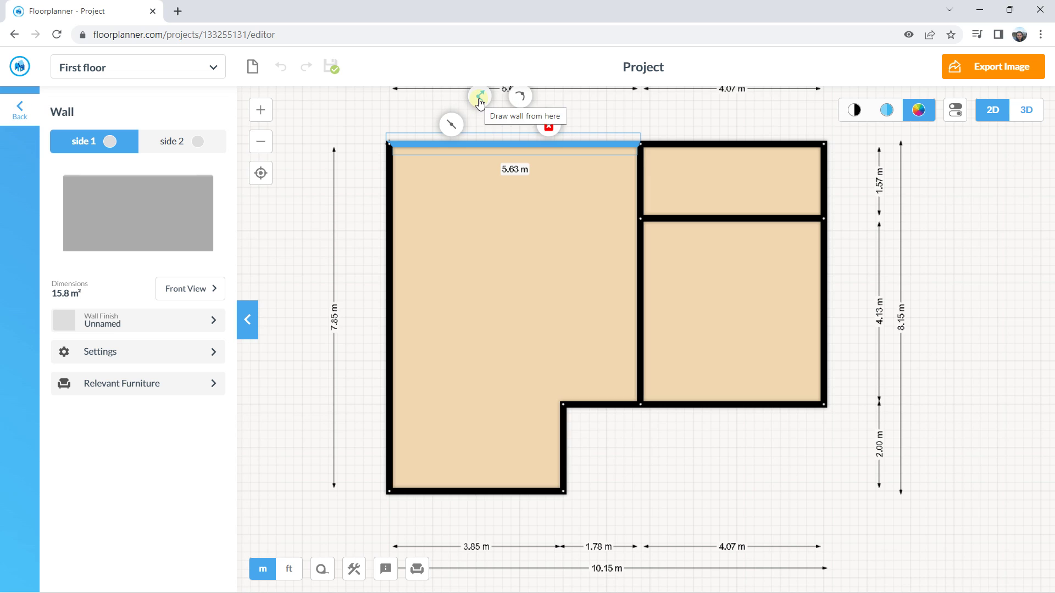
pyautogui.click(449, 129)
pyautogui.scroll(1, 377, 125)
pyautogui.moveTo(377, 125); pyautogui.dragTo(376, 159)
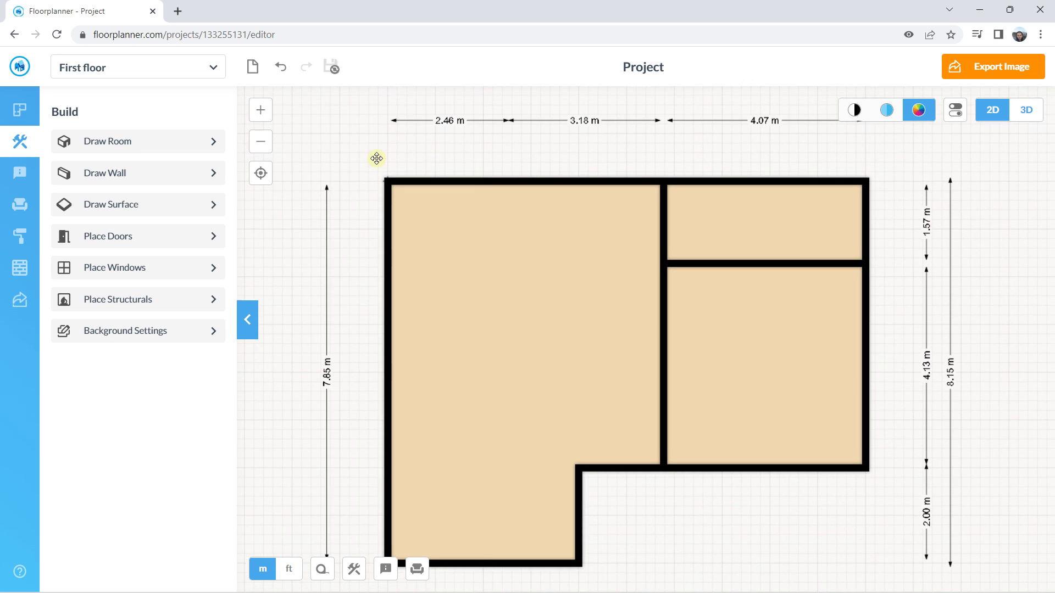
# - Pull the upper wall's split point outward by about 0.80 m to form a peak, and undo the move
pyautogui.click(422, 177)
pyautogui.click(570, 183)
pyautogui.click(569, 183)
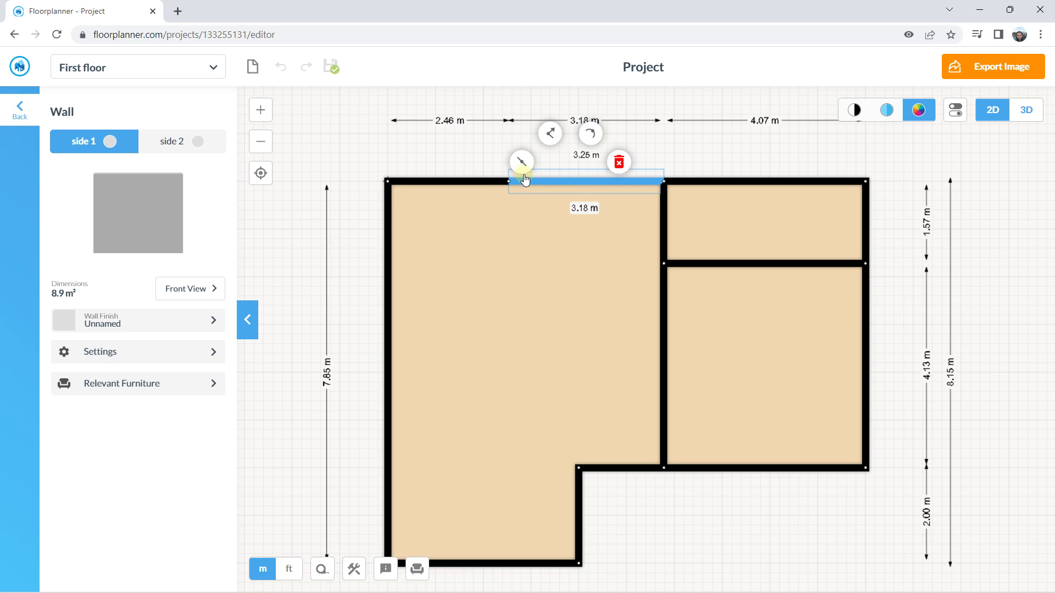
pyautogui.click(510, 187)
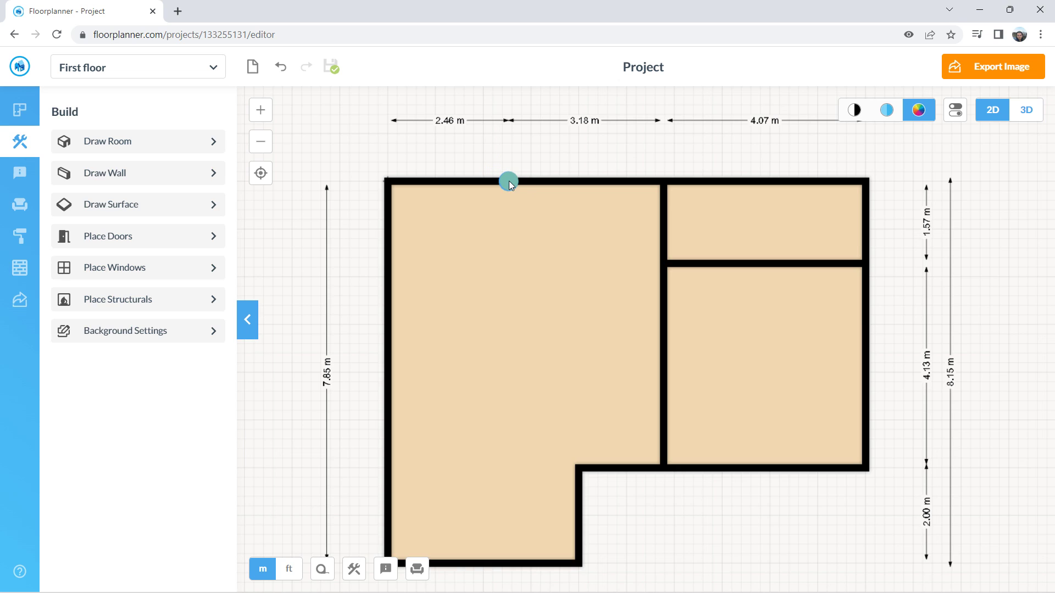
pyautogui.moveTo(509, 186)
pyautogui.mouseDown()
pyautogui.moveTo(504, 135)
pyautogui.moveTo(505, 147)
pyautogui.mouseUp()
pyautogui.click(467, 272)
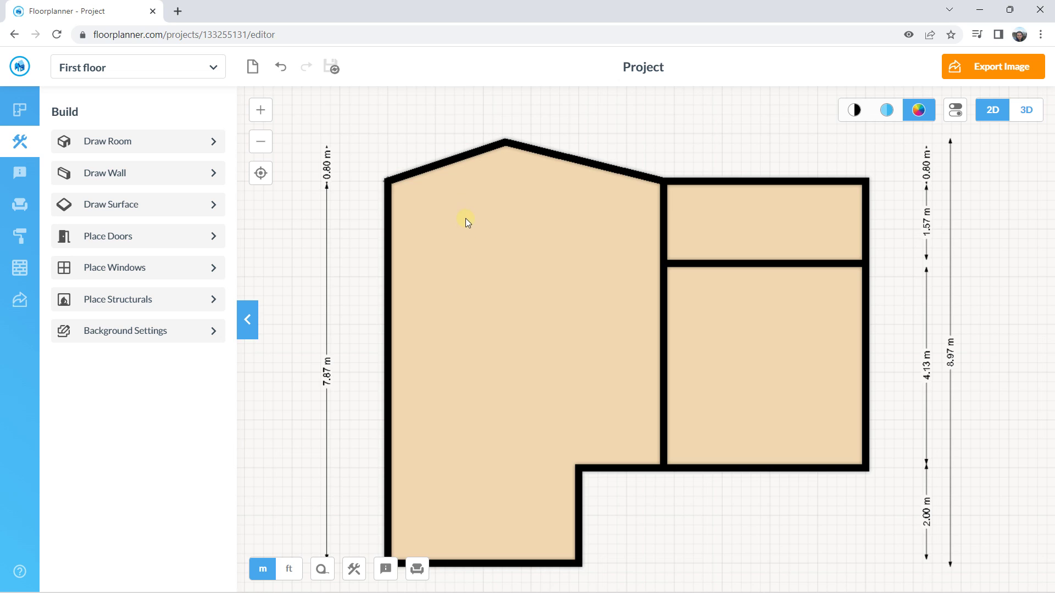
pyautogui.click(280, 70)
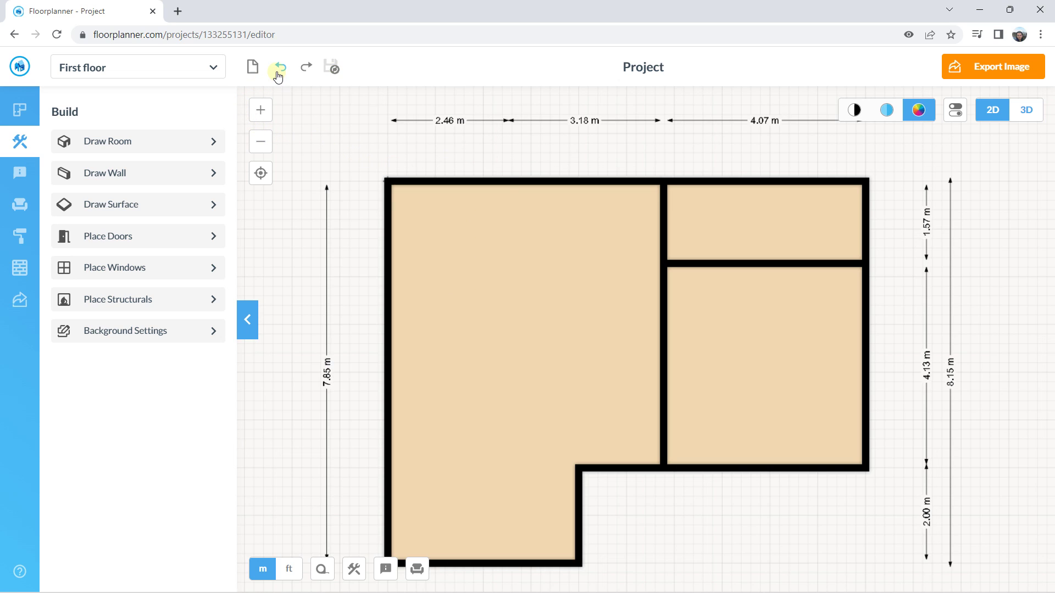
# - Delete the right part of the split upper wall and stretch the remaining left part to the partition to close the room
pyautogui.click(603, 184)
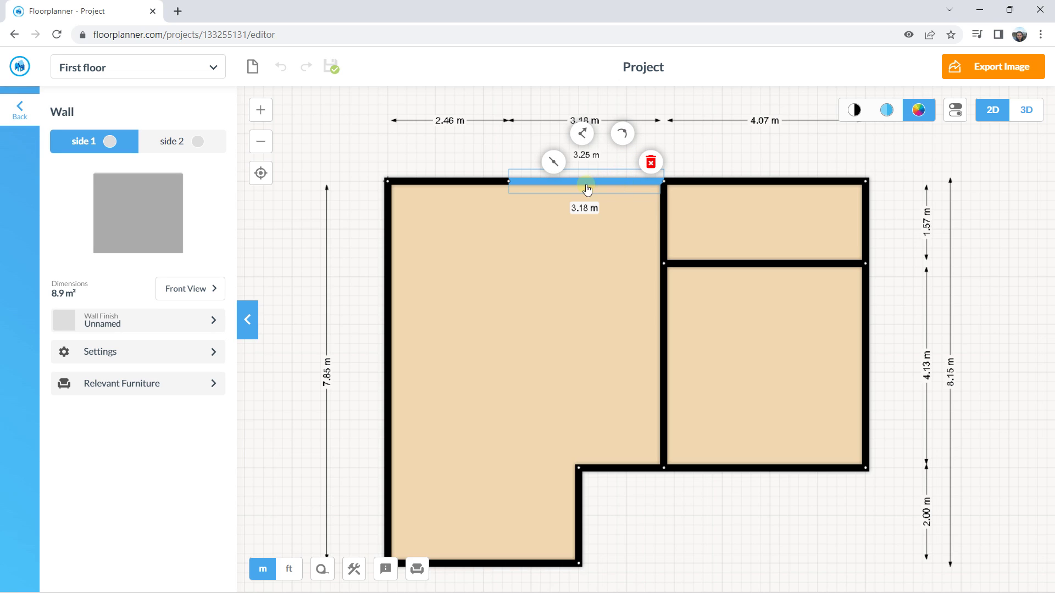
pyautogui.click(651, 162)
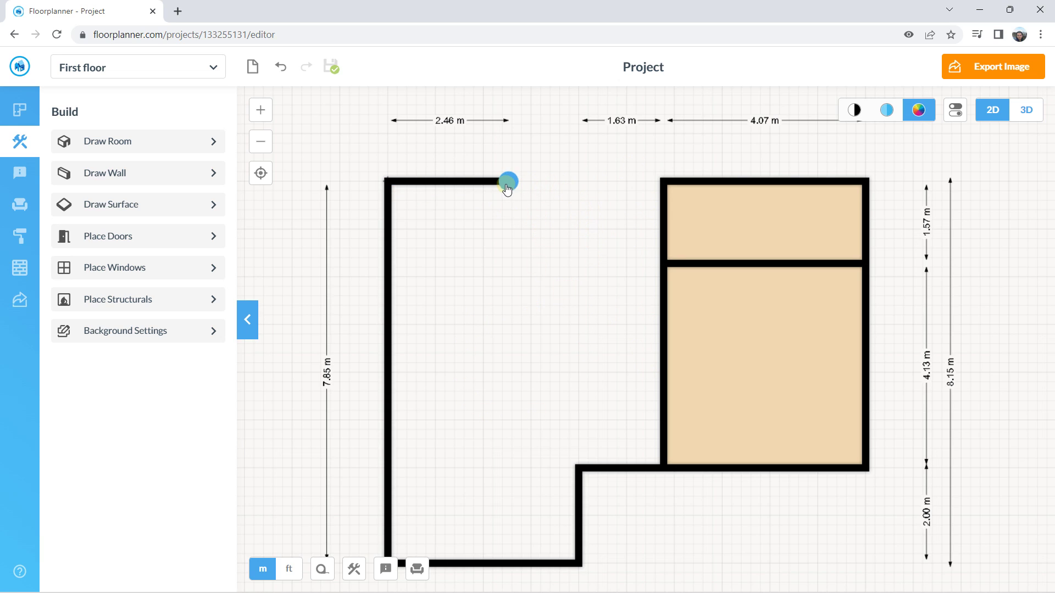
pyautogui.moveTo(506, 180); pyautogui.dragTo(665, 184)
# - Curve the left outer wall outward into an arc, and undo the curve
pyautogui.scroll(3, 571, 299)
pyautogui.scroll(-5, 570, 299)
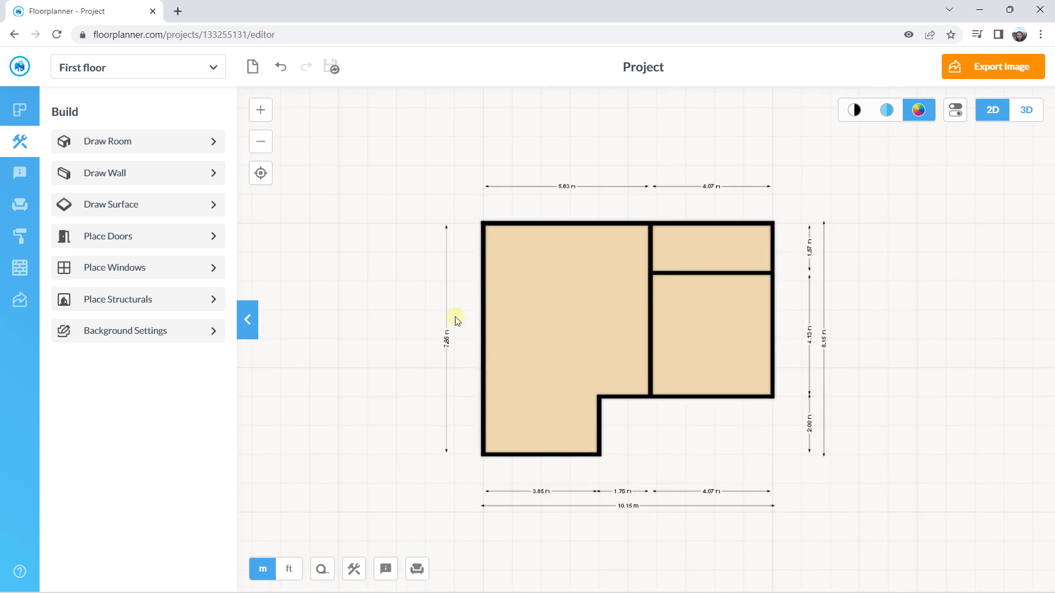
pyautogui.scroll(2, 456, 320)
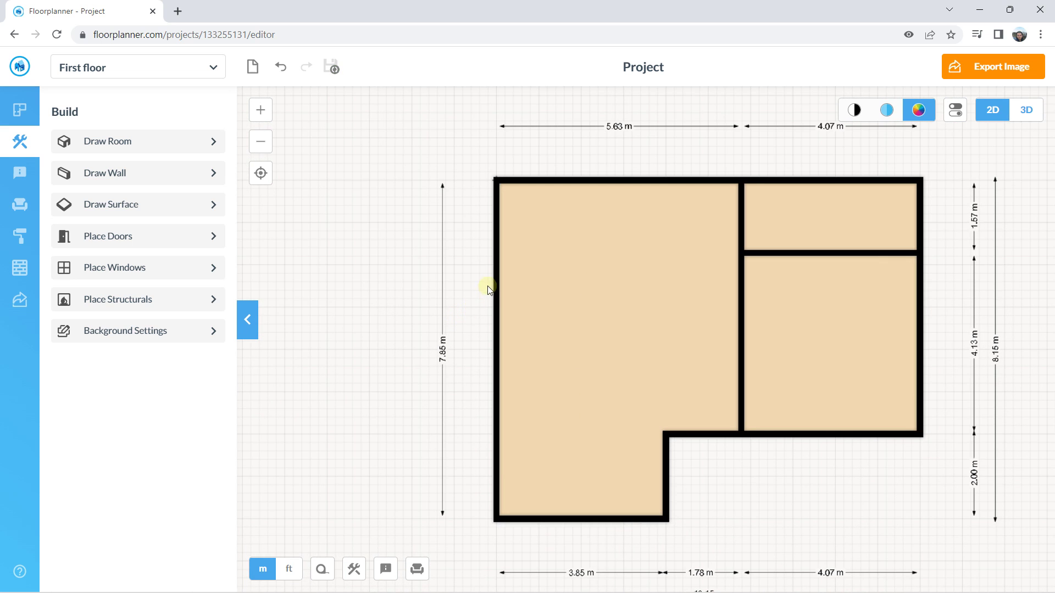
pyautogui.click(497, 254)
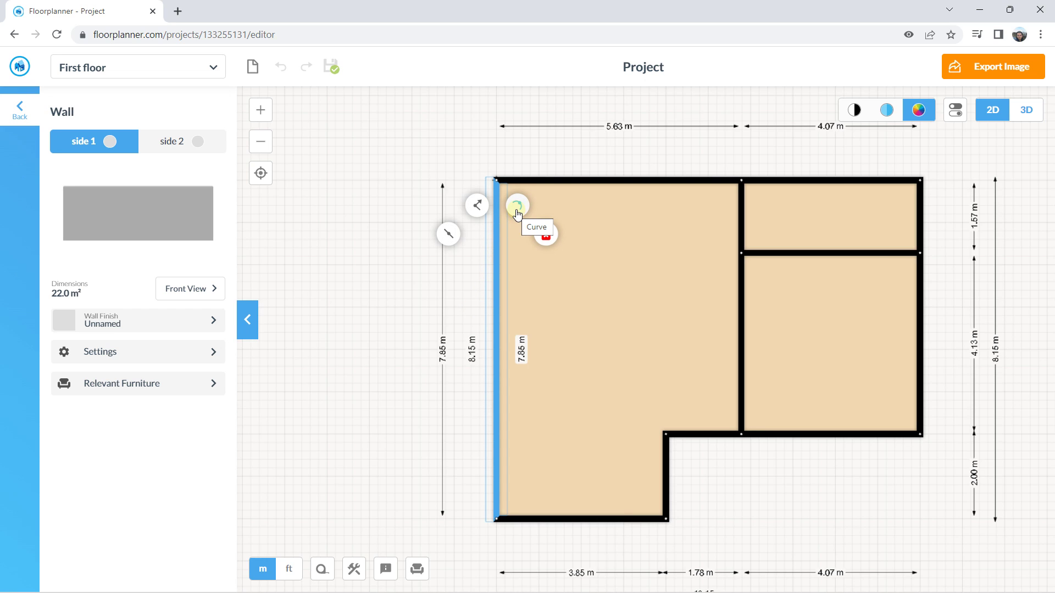
pyautogui.moveTo(517, 211); pyautogui.dragTo(321, 330)
pyautogui.click(372, 249)
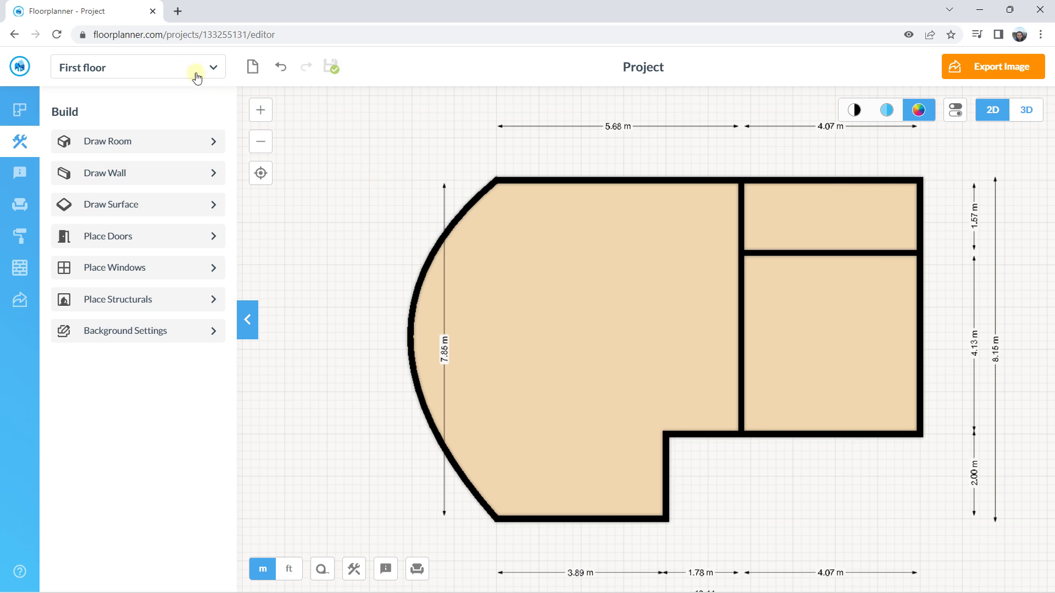
pyautogui.click(279, 68)
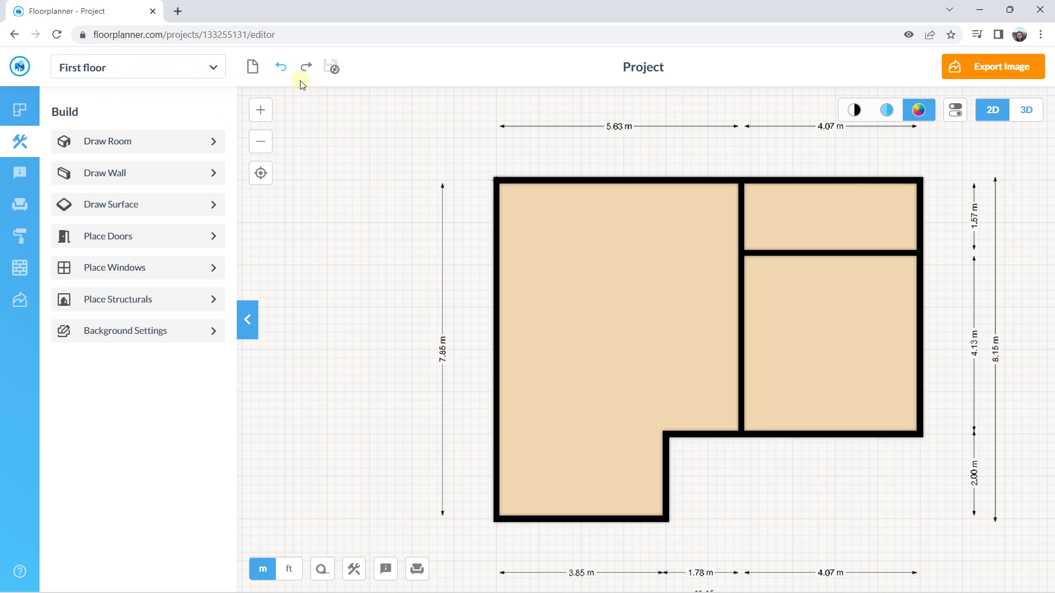
# - Examine the left outer wall's settings, including its thickness and wall height, and deselect the wall
pyautogui.moveTo(420, 229); pyautogui.dragTo(376, 178)
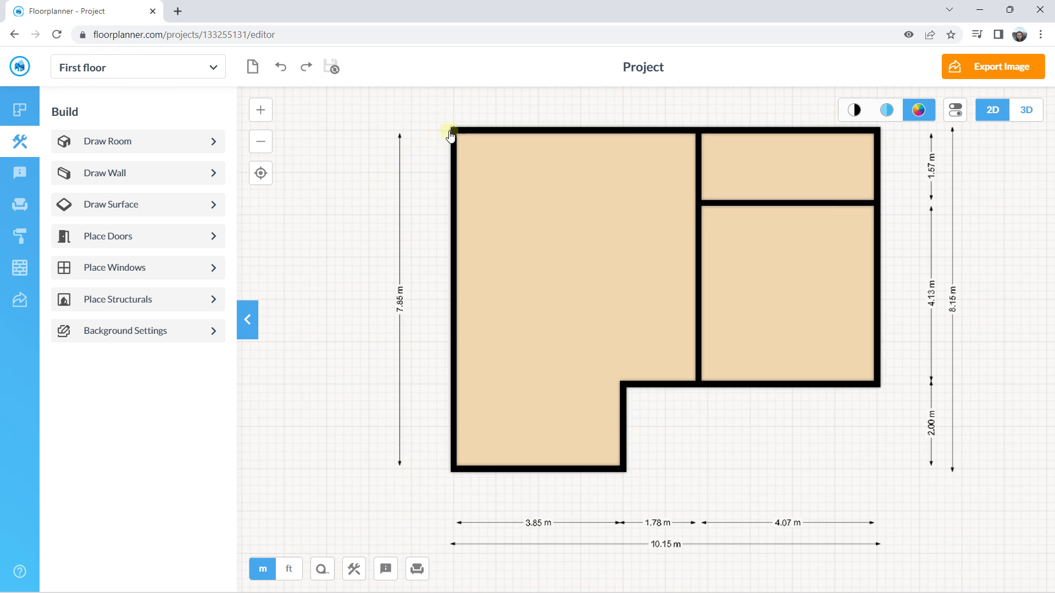
pyautogui.moveTo(447, 133)
pyautogui.mouseDown()
pyautogui.moveTo(391, 130)
pyautogui.moveTo(455, 133)
pyautogui.mouseUp()
pyautogui.click(454, 193)
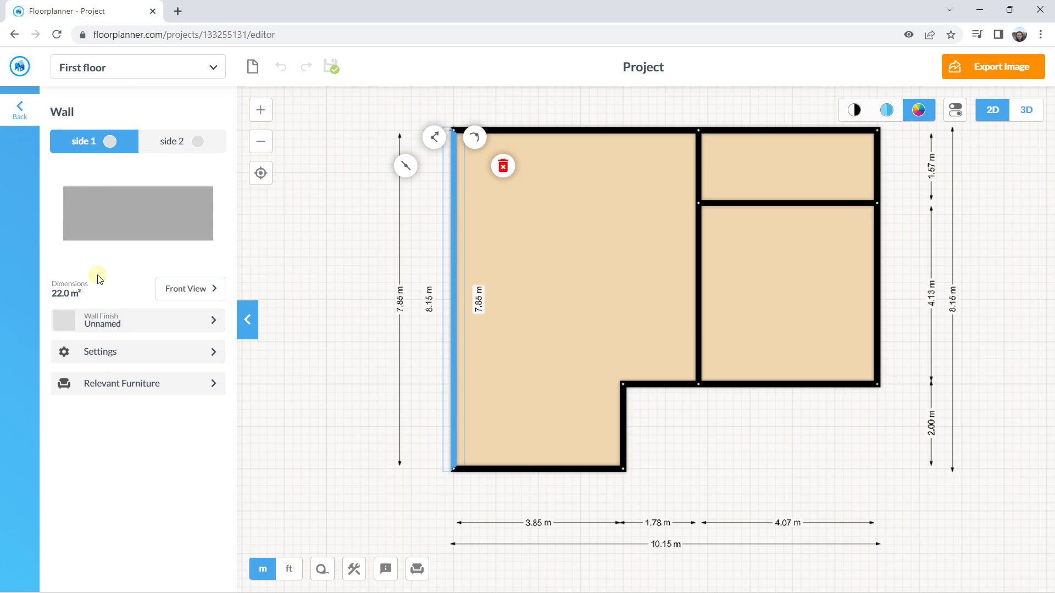
pyautogui.click(99, 345)
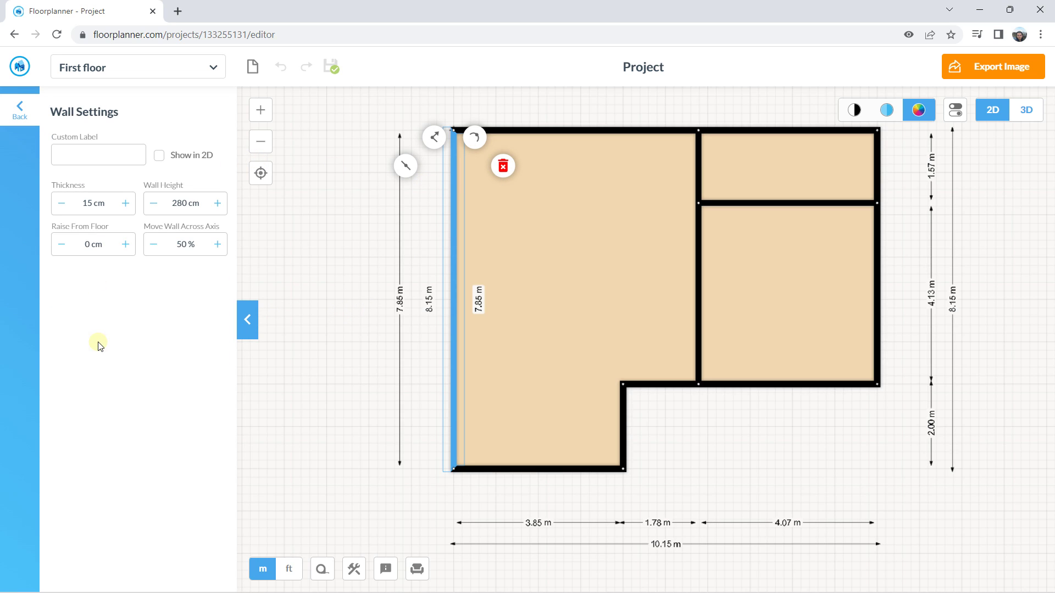
pyautogui.click(77, 205)
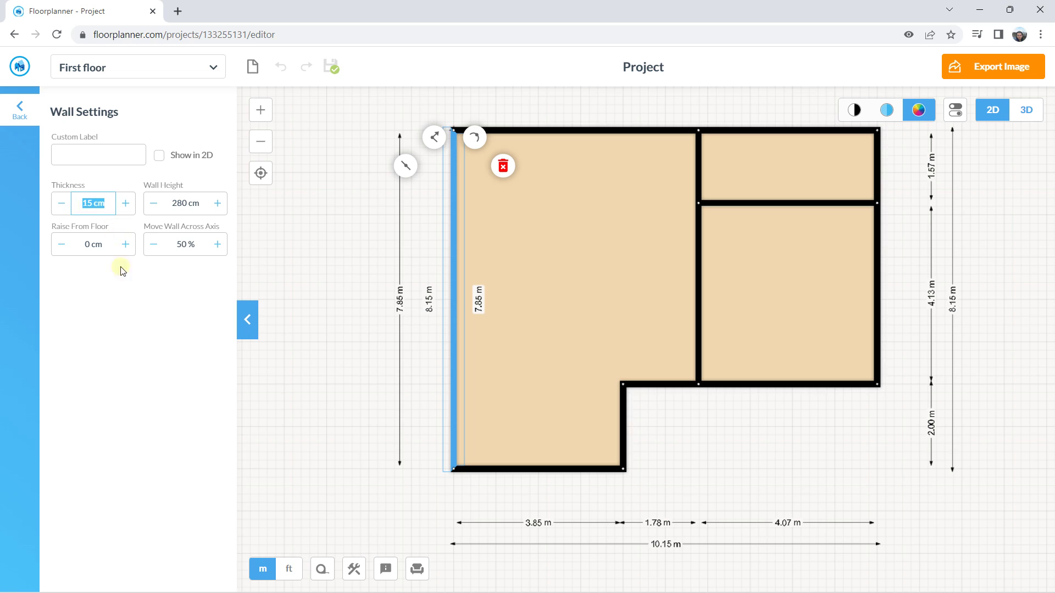
pyautogui.click(176, 203)
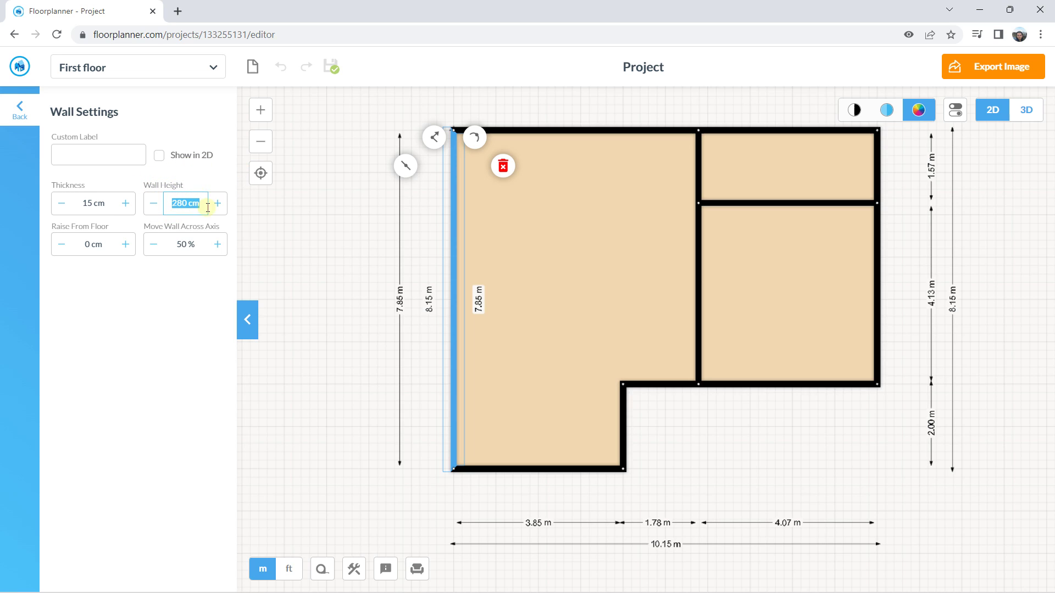
pyautogui.click(292, 218)
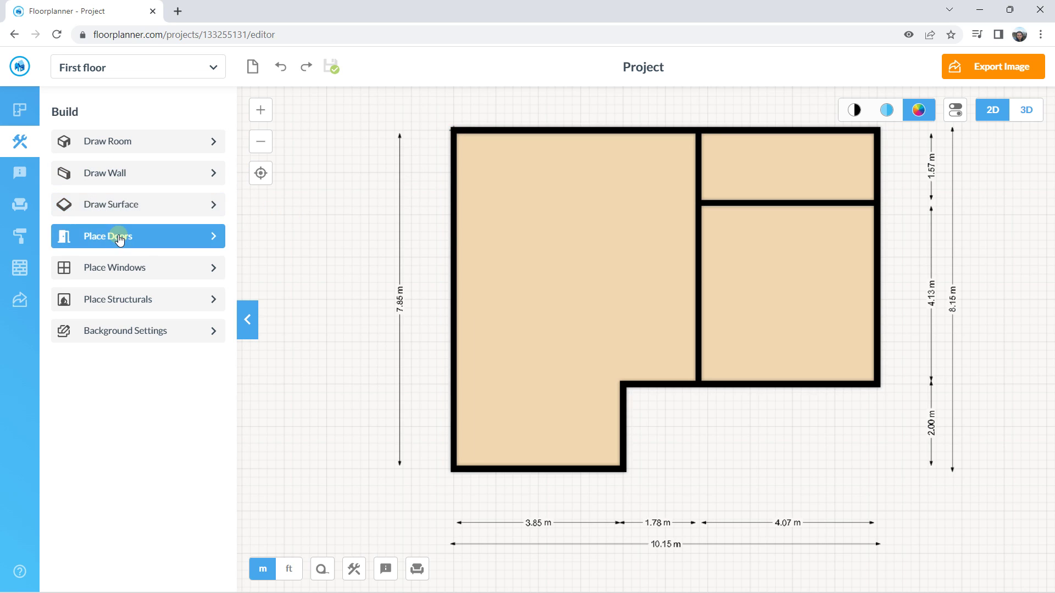
pyautogui.click(456, 190)
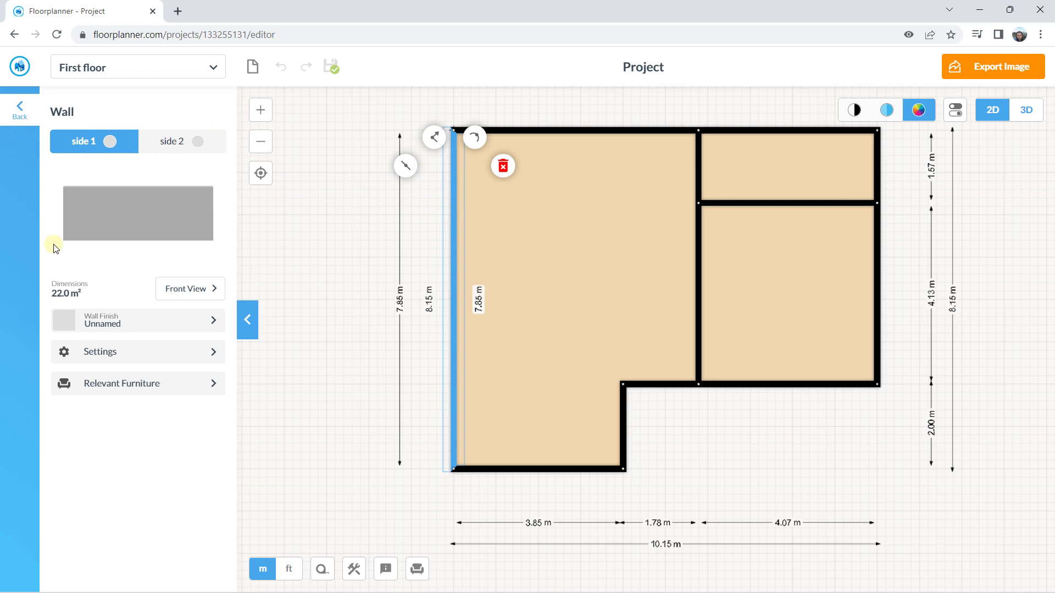
pyautogui.click(337, 260)
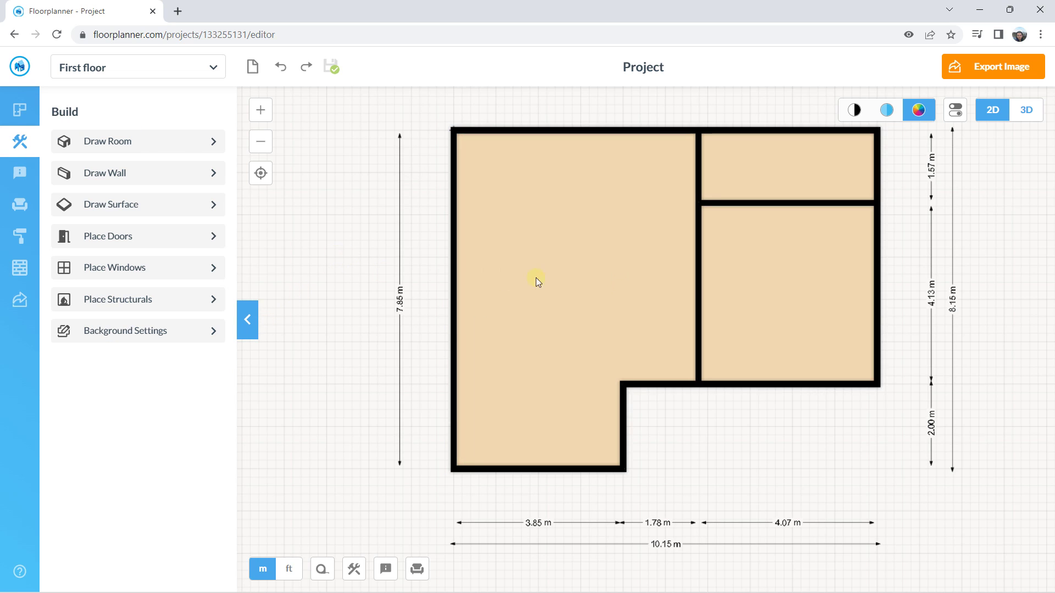
# - Switch the plan to 3D, center the model, and orbit to an angled overview of the rooms
pyautogui.click(1028, 111)
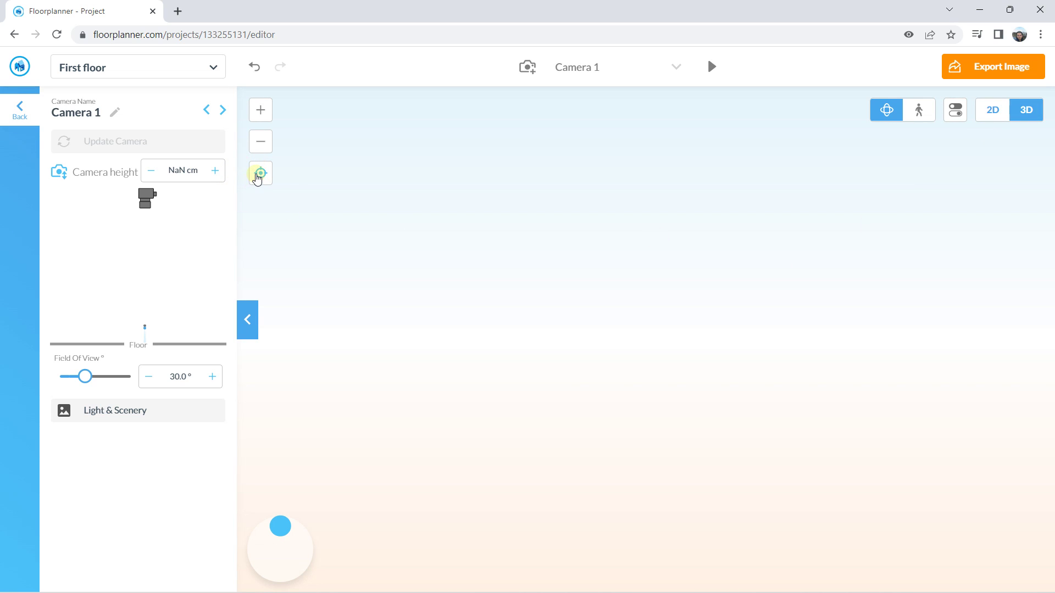
pyautogui.click(257, 177)
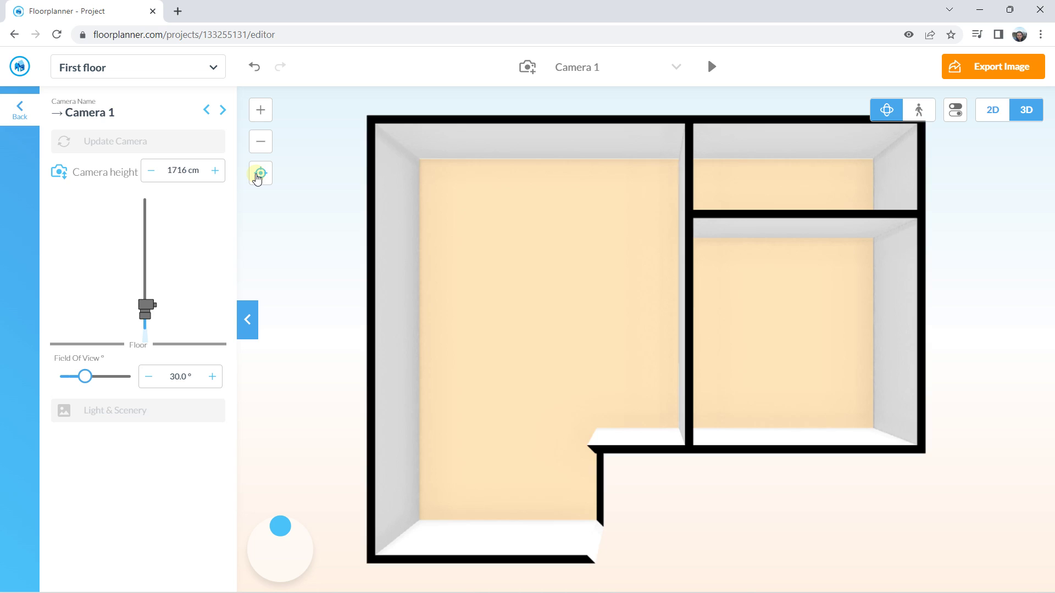
pyautogui.moveTo(562, 356); pyautogui.dragTo(500, 338)
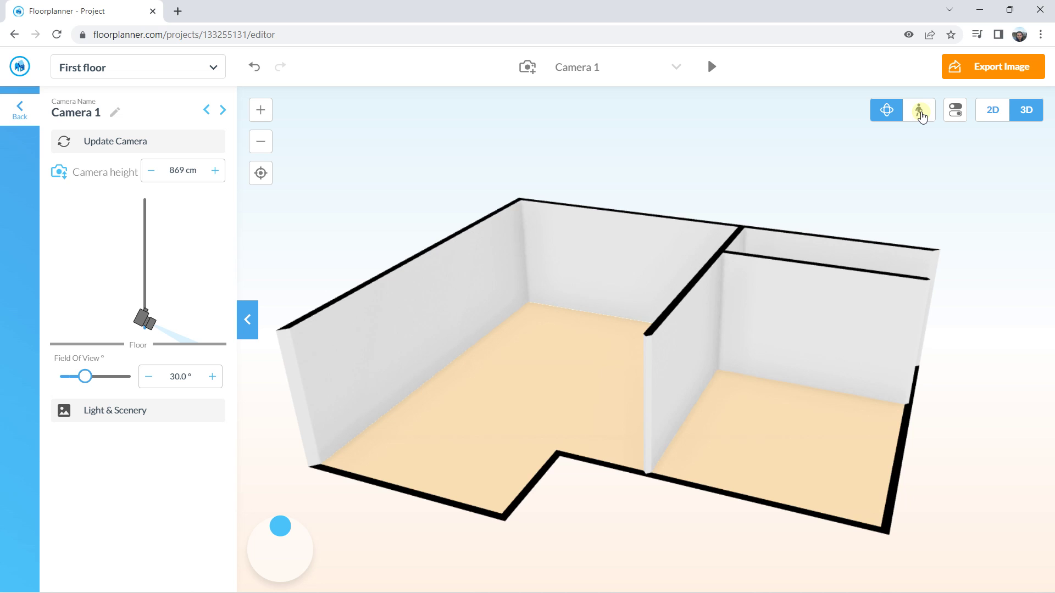
# - Enter the first-person walking view and move and look around the rooms to inspect the walls and floor
pyautogui.click(920, 112)
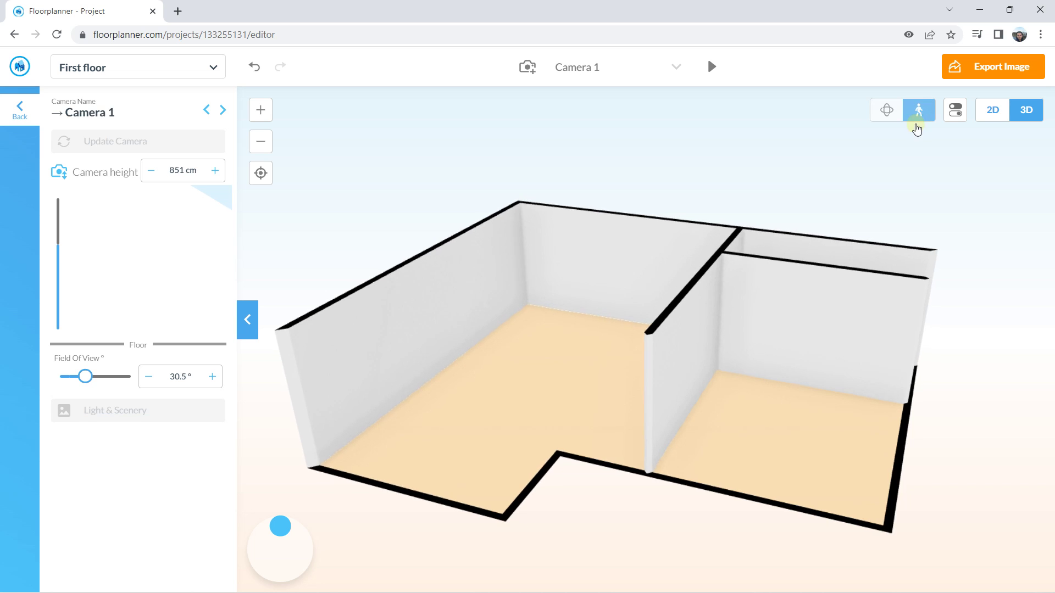
pyautogui.moveTo(703, 410); pyautogui.dragTo(632, 424)
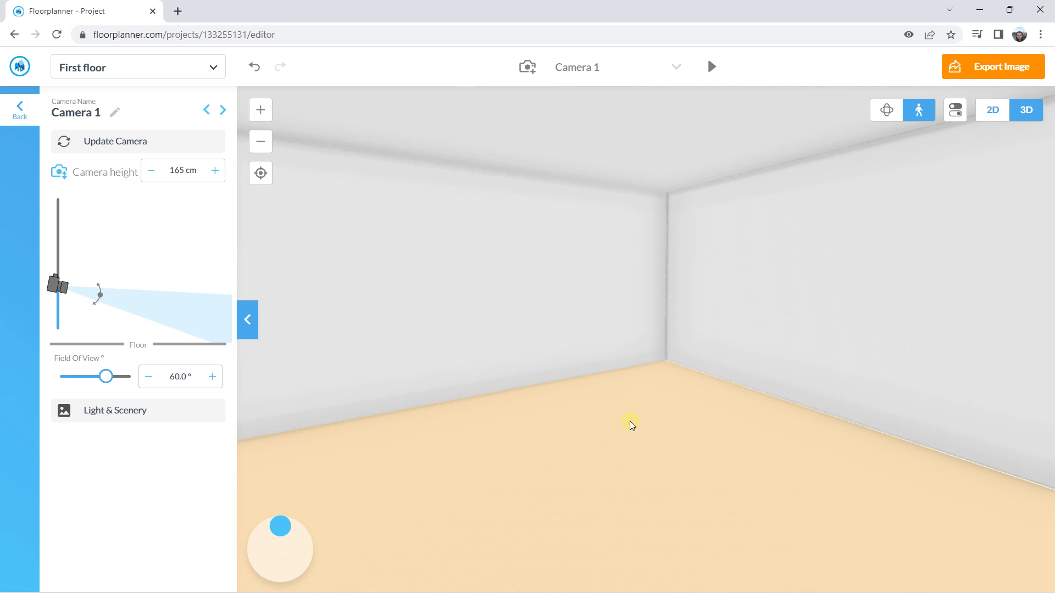
pyautogui.press('Up')
pyautogui.press('Left')
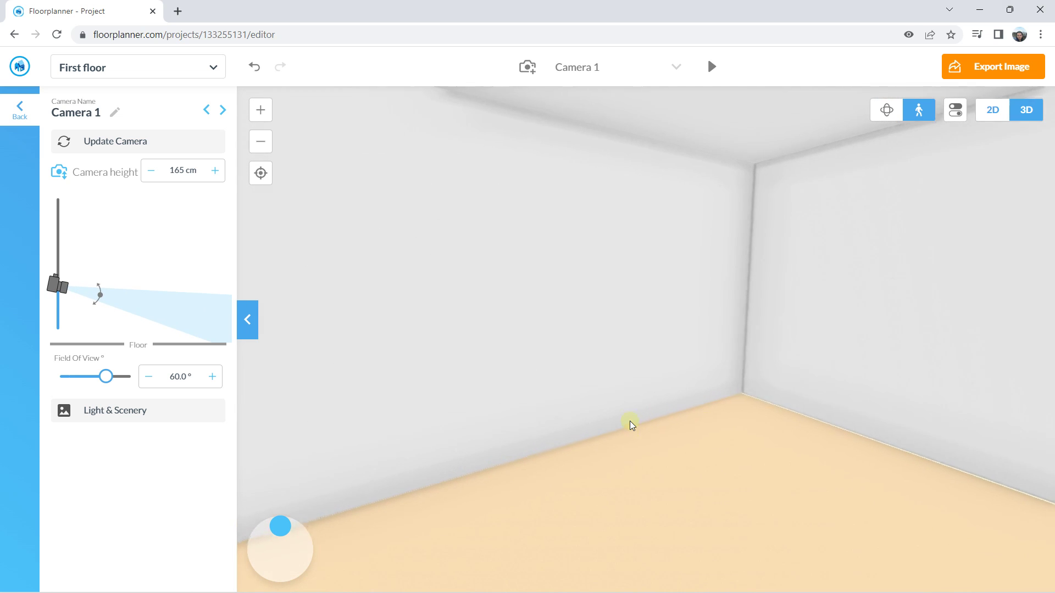
pyautogui.moveTo(615, 419); pyautogui.dragTo(480, 421)
pyautogui.press('Down')
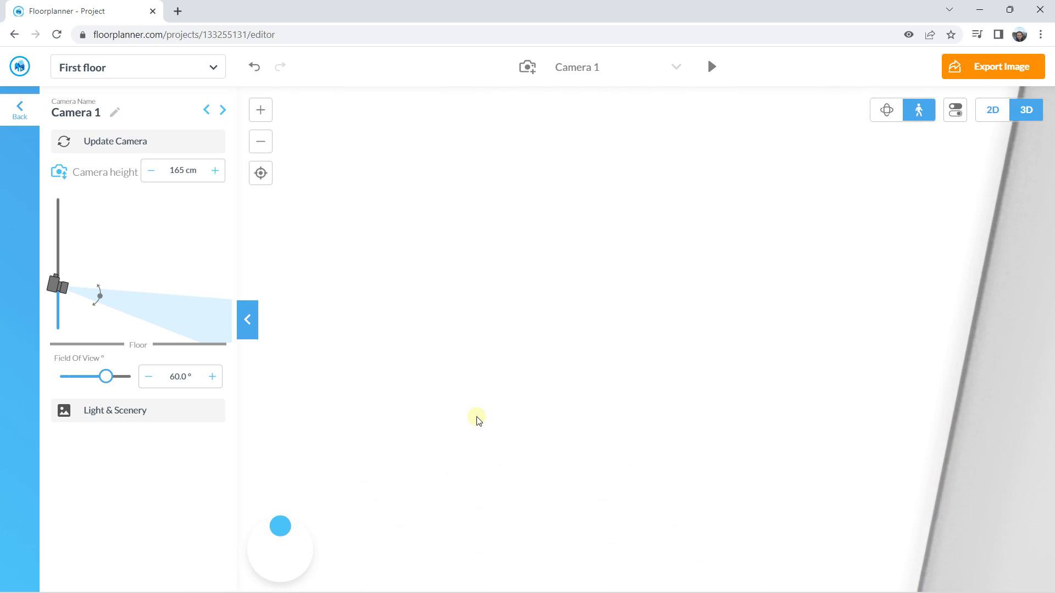
pyautogui.press('Down')
pyautogui.press('Down')
pyautogui.press('Down')
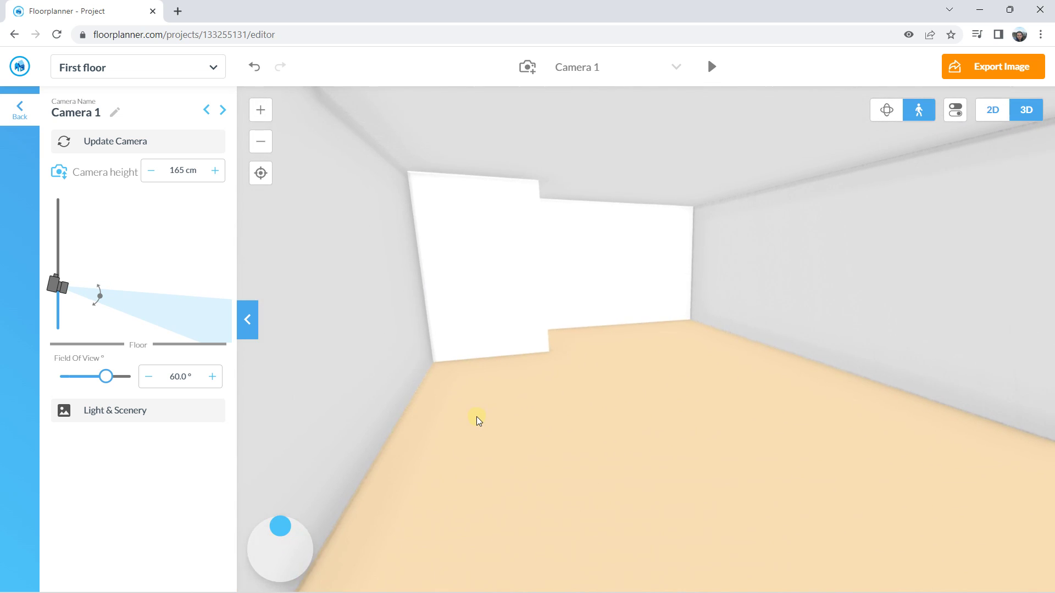
pyautogui.press('Up')
pyautogui.press('Up')
pyautogui.press('Up')
pyautogui.press('Left')
pyautogui.press('Right')
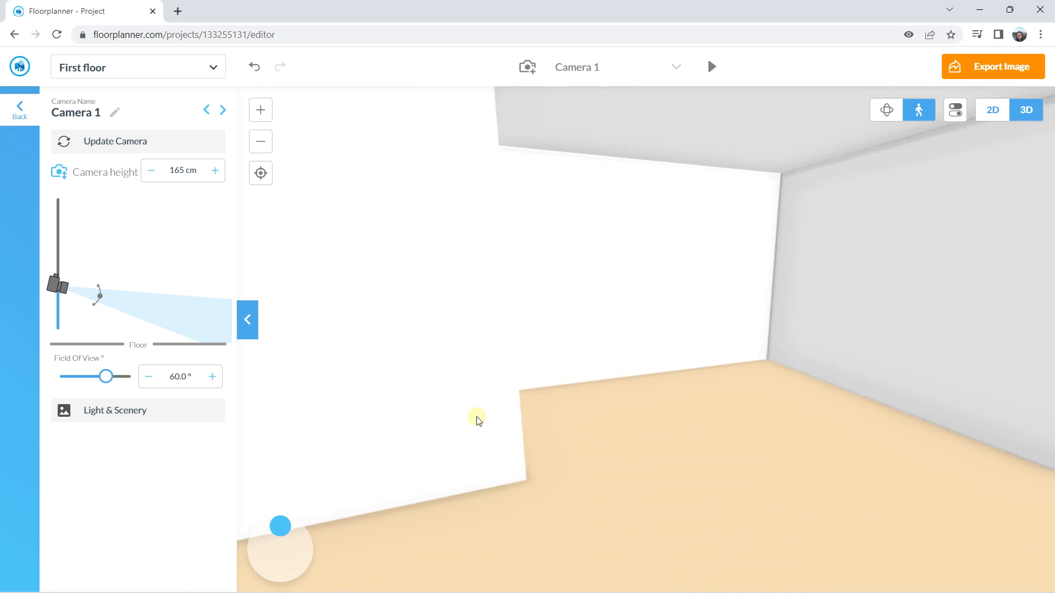
pyautogui.press('Left')
pyautogui.moveTo(681, 392); pyautogui.dragTo(523, 387)
pyautogui.press('Up')
pyautogui.press('Down')
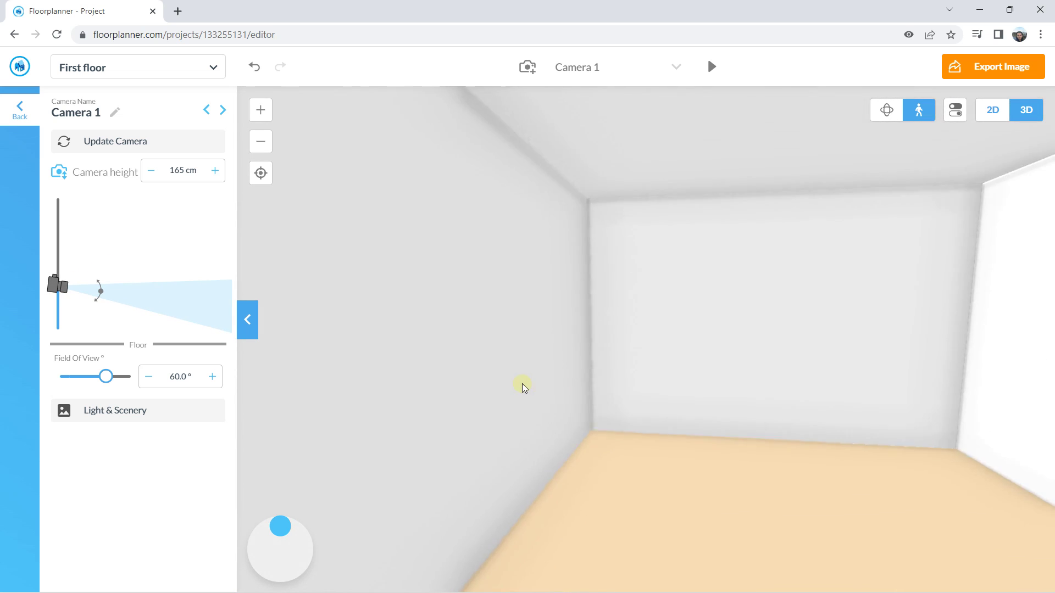
# - Move and look around the room in the first-person view, and return to the 2D plan
pyautogui.press('Right')
pyautogui.press('Up')
pyautogui.press('Down')
pyautogui.press('Down')
pyautogui.moveTo(614, 382)
pyautogui.mouseDown()
pyautogui.moveTo(604, 392)
pyautogui.moveTo(608, 367)
pyautogui.mouseUp()
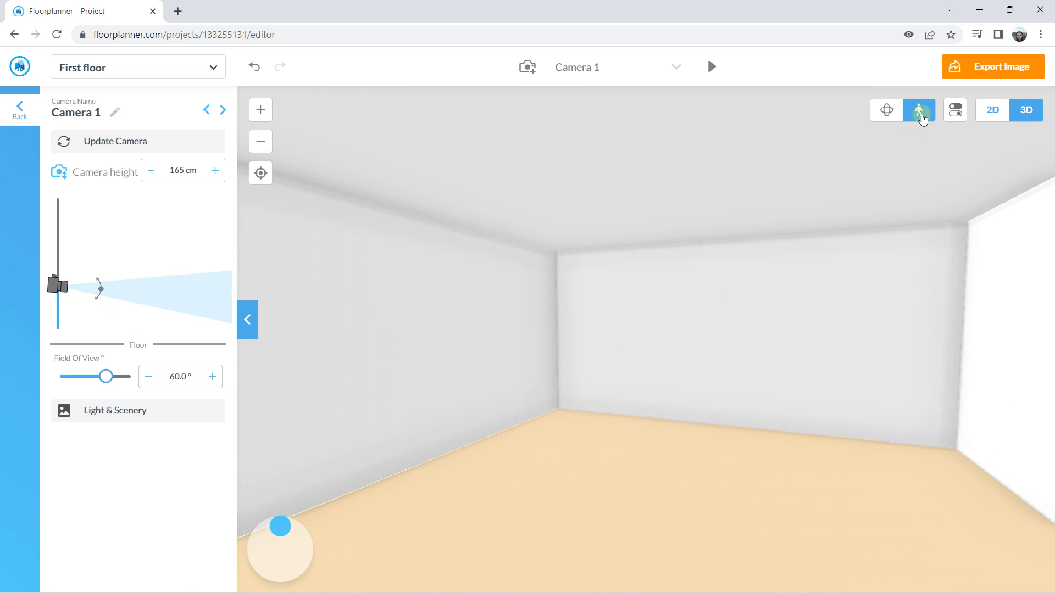
pyautogui.click(995, 116)
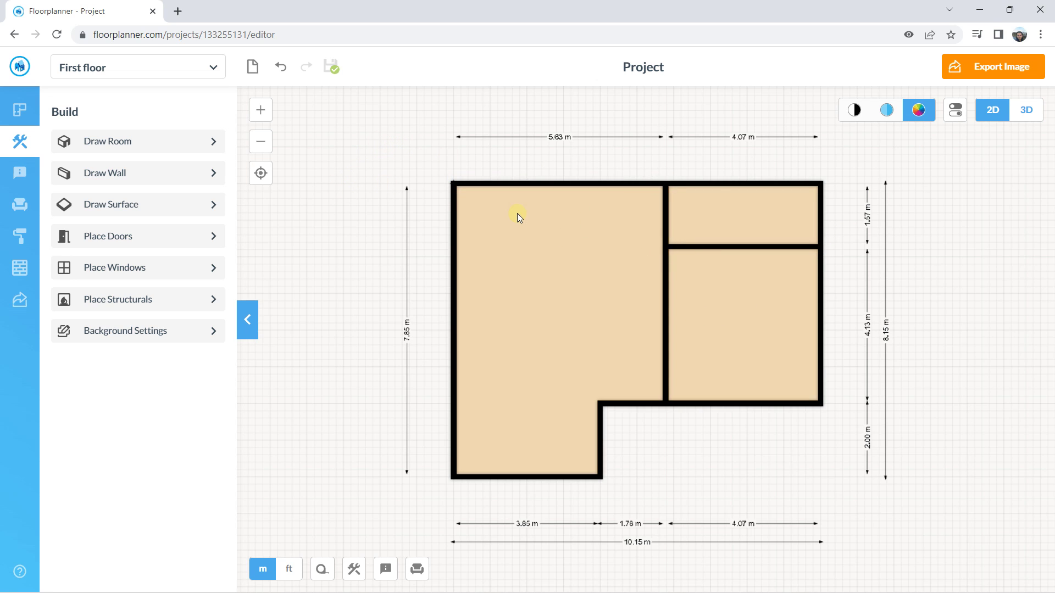
# - Draw a rectangular room about 3.30 m by 2.48 m inside, starting from the plan's upper-left outer corner
pyautogui.scroll(2, 517, 213)
pyautogui.click(156, 141)
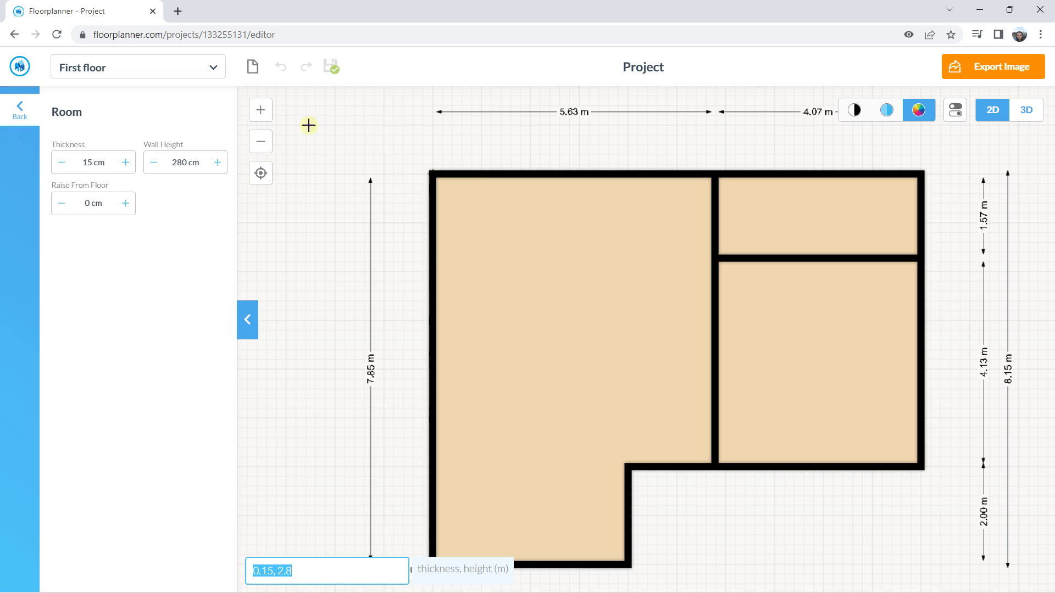
pyautogui.click(432, 173)
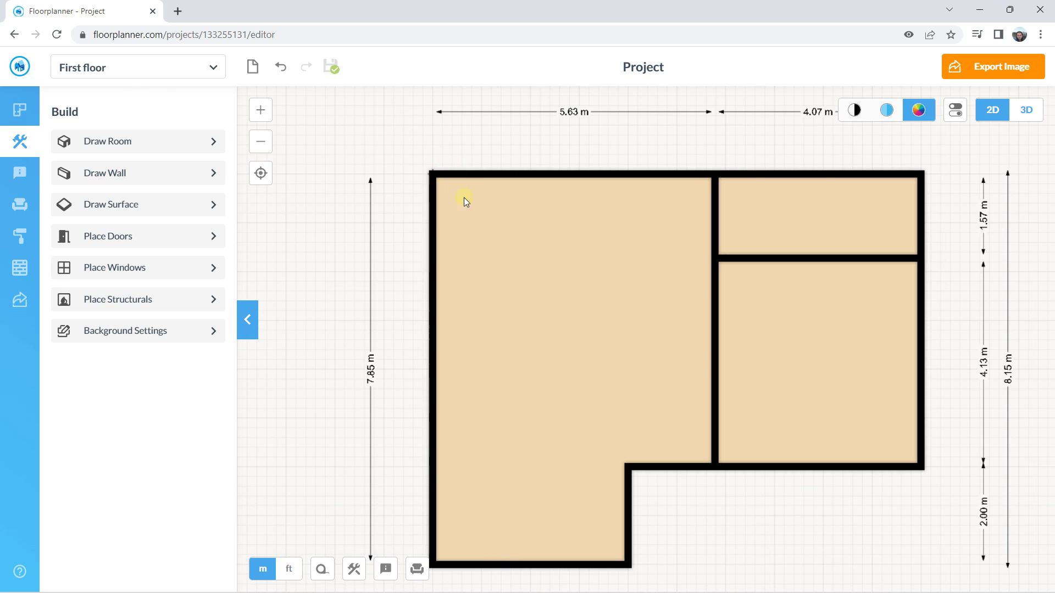
pyautogui.click(146, 141)
pyautogui.click(432, 173)
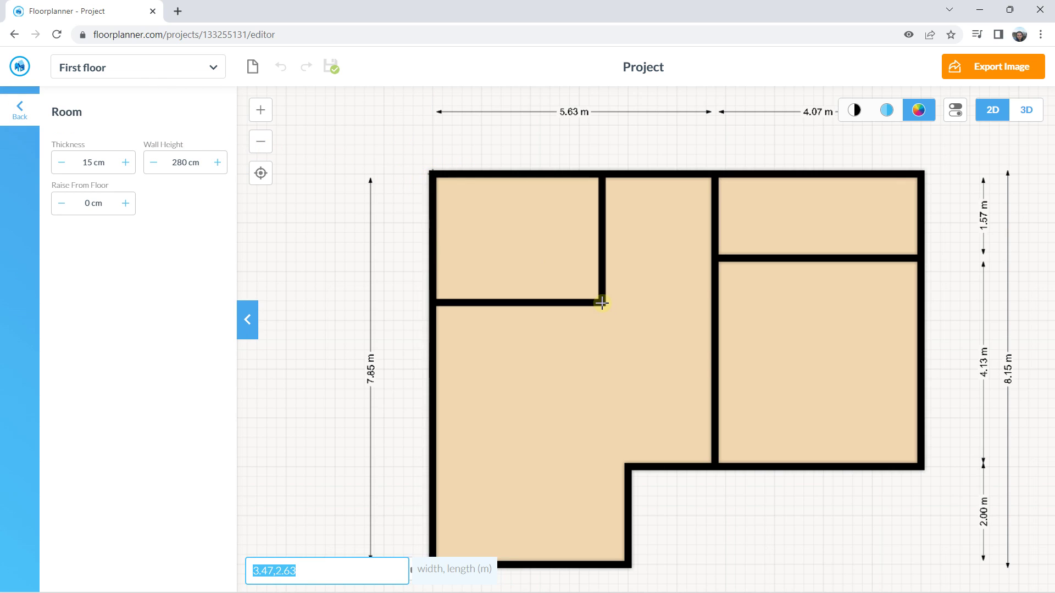
pyautogui.click(603, 301)
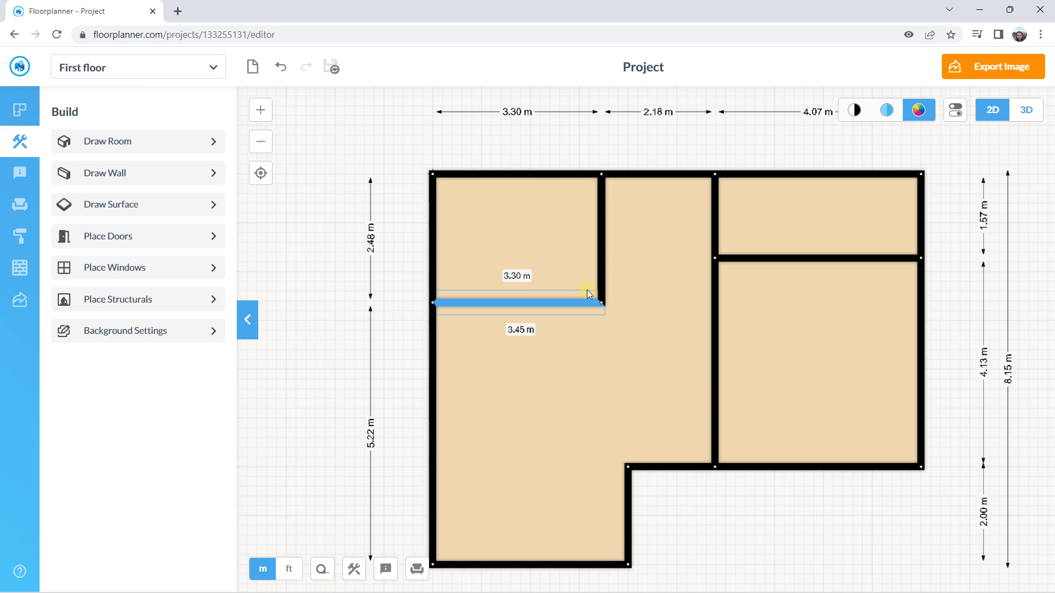
# - Draw a second room about 3.30 m by 1.49 m inside, directly below the upper-left room and against the left outer wall
pyautogui.click(111, 141)
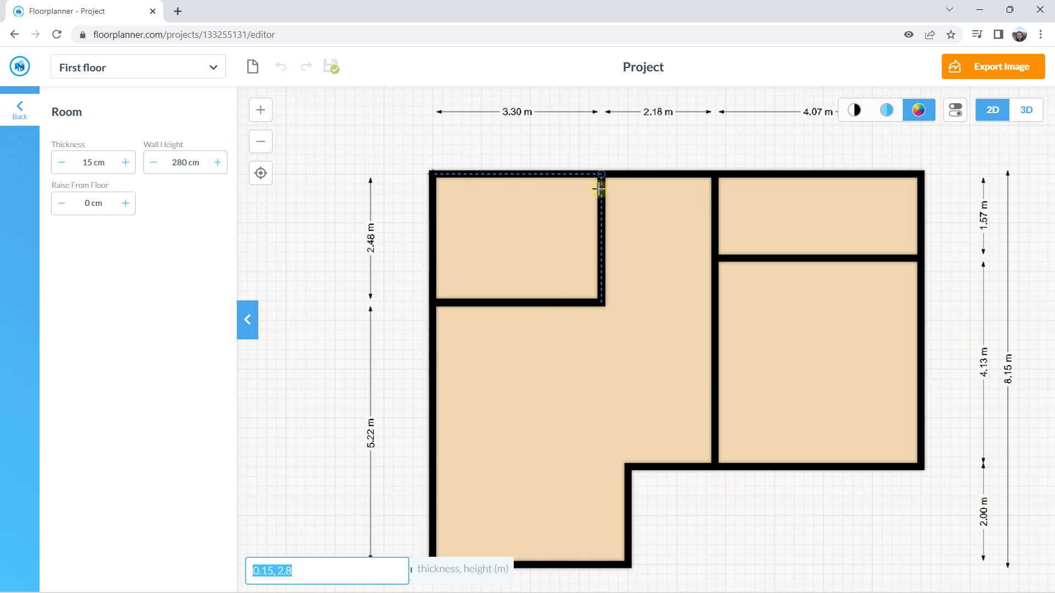
pyautogui.click(602, 303)
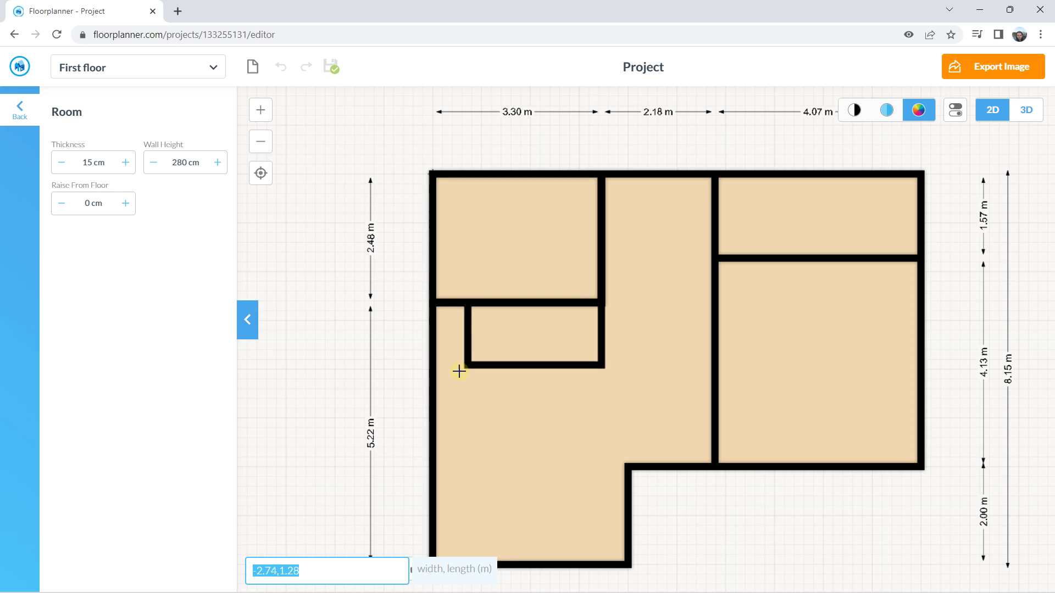
pyautogui.click(433, 383)
pyautogui.scroll(2, 368, 231)
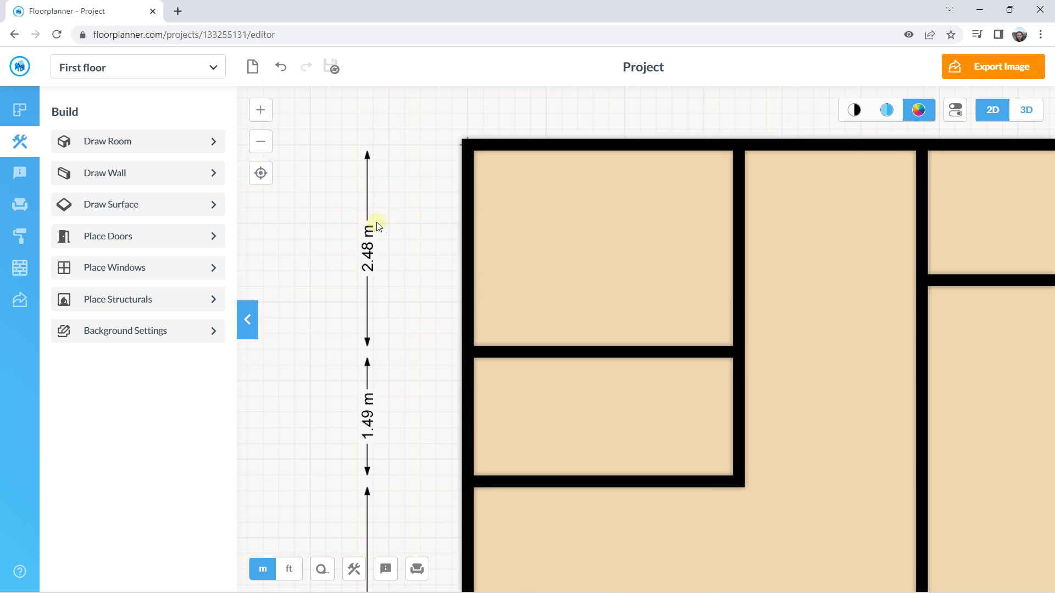
pyautogui.scroll(-5, 372, 226)
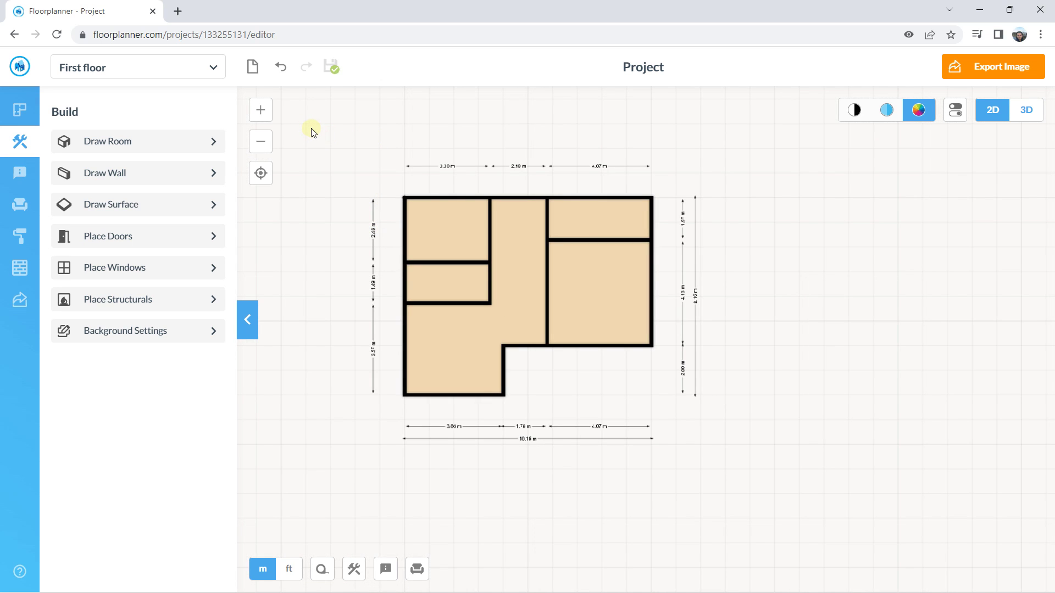